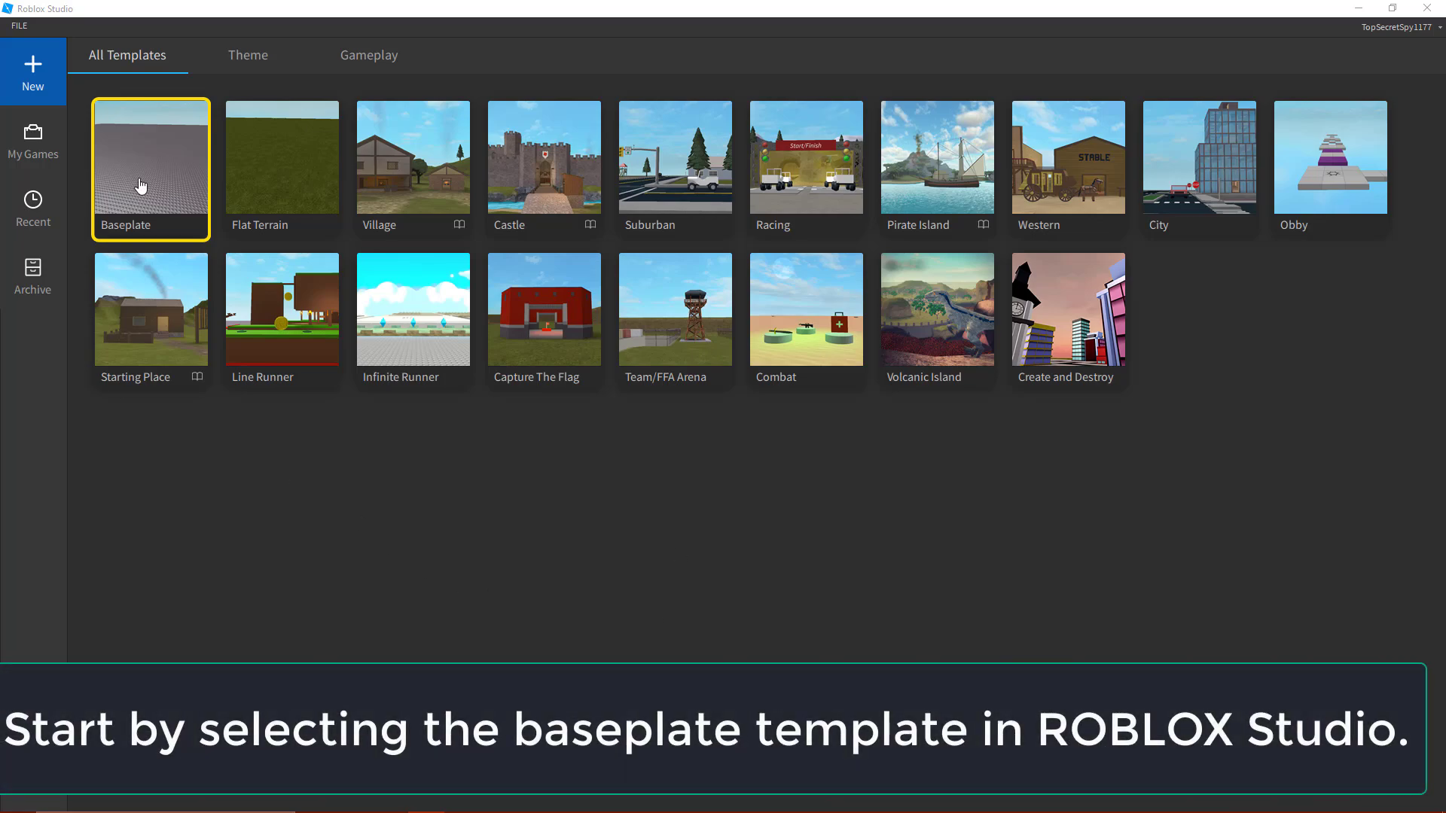
Step: Open a new place from the Baseplate template
{"action": "left_click", "coordinate": [140, 213]}
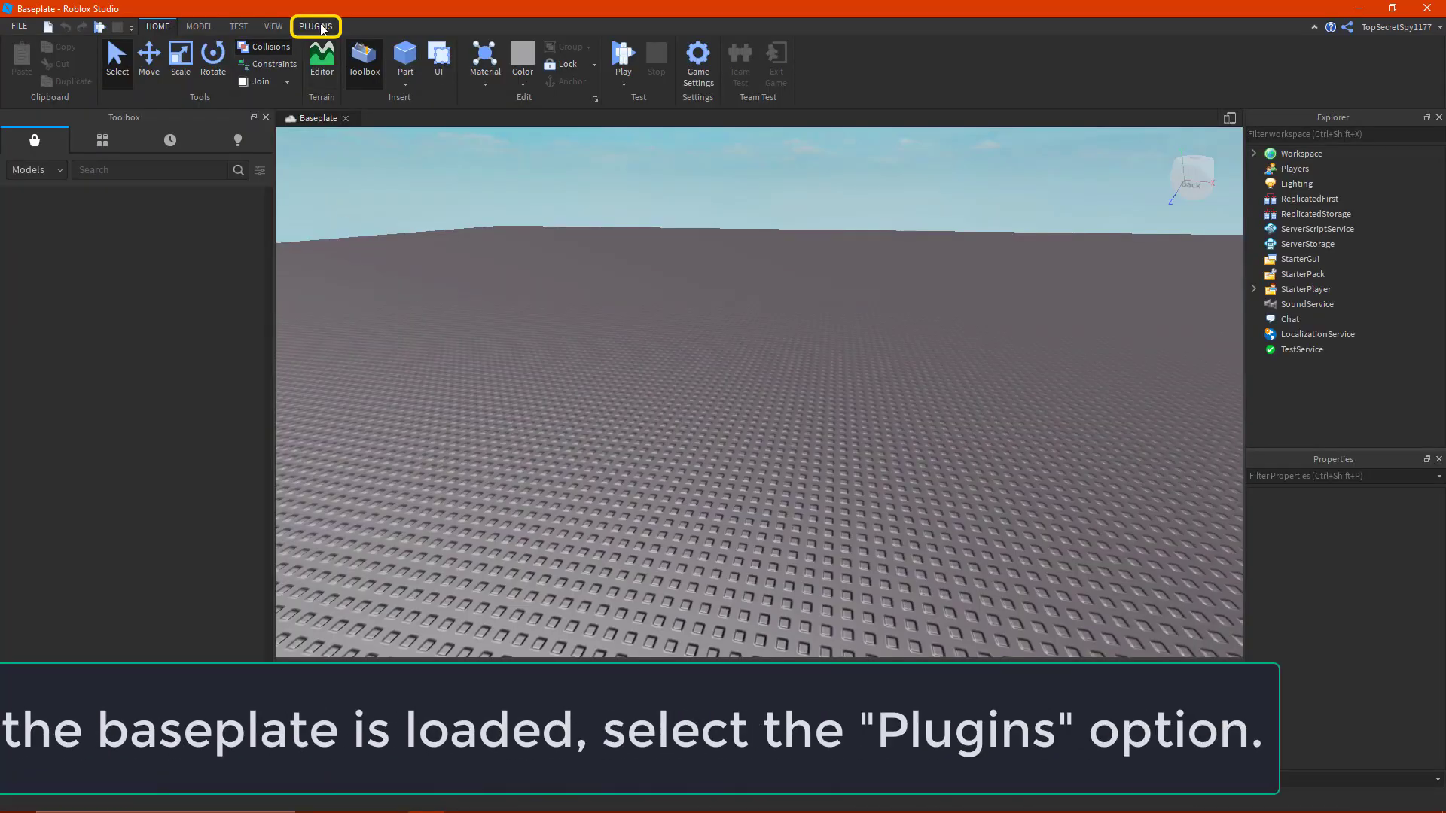
Step: Install the Load Character plugin from Find Plugins and close the plugin page
{"action": "left_click", "coordinate": [315, 27]}
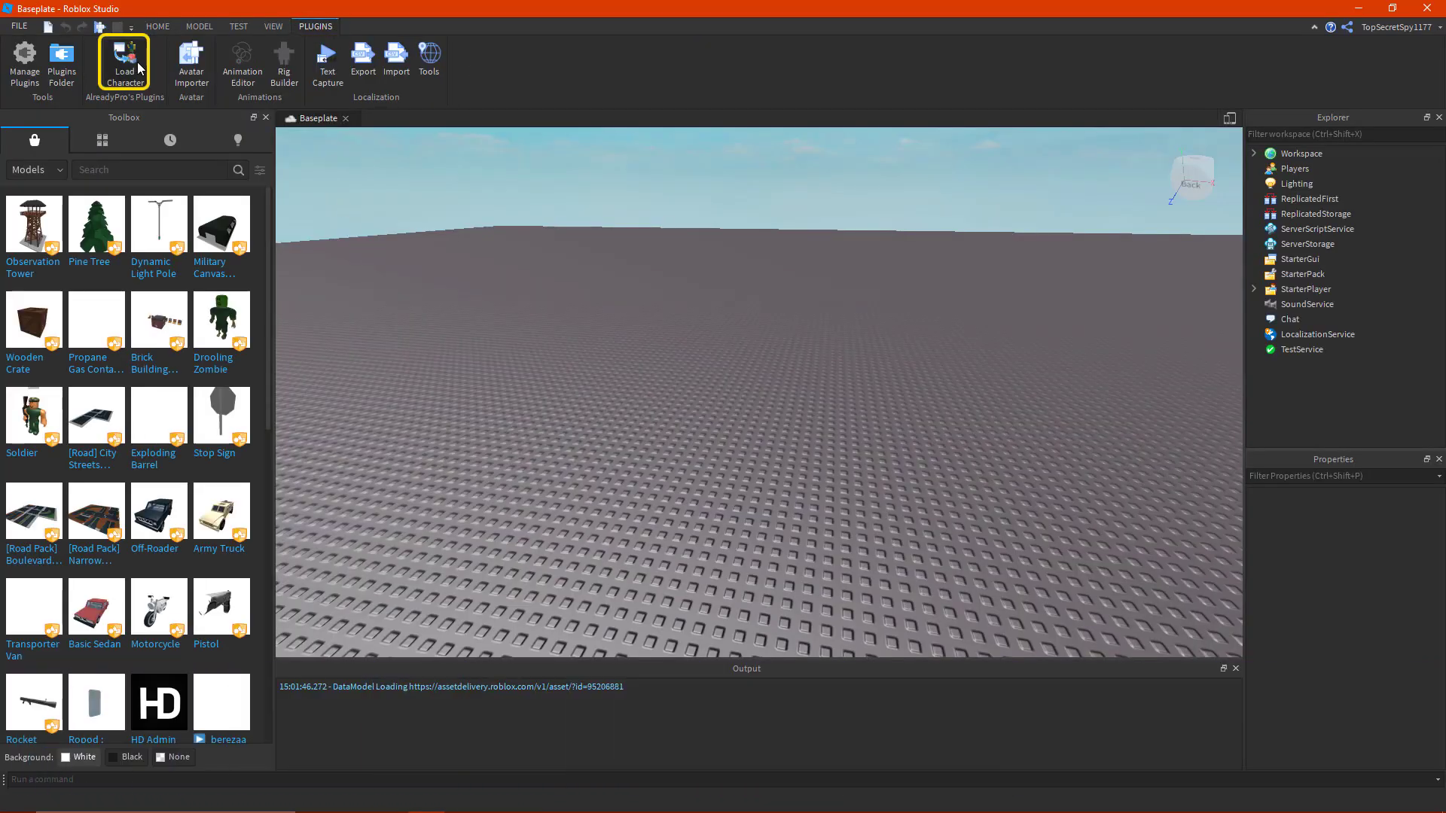
{"action": "left_click", "coordinate": [22, 64]}
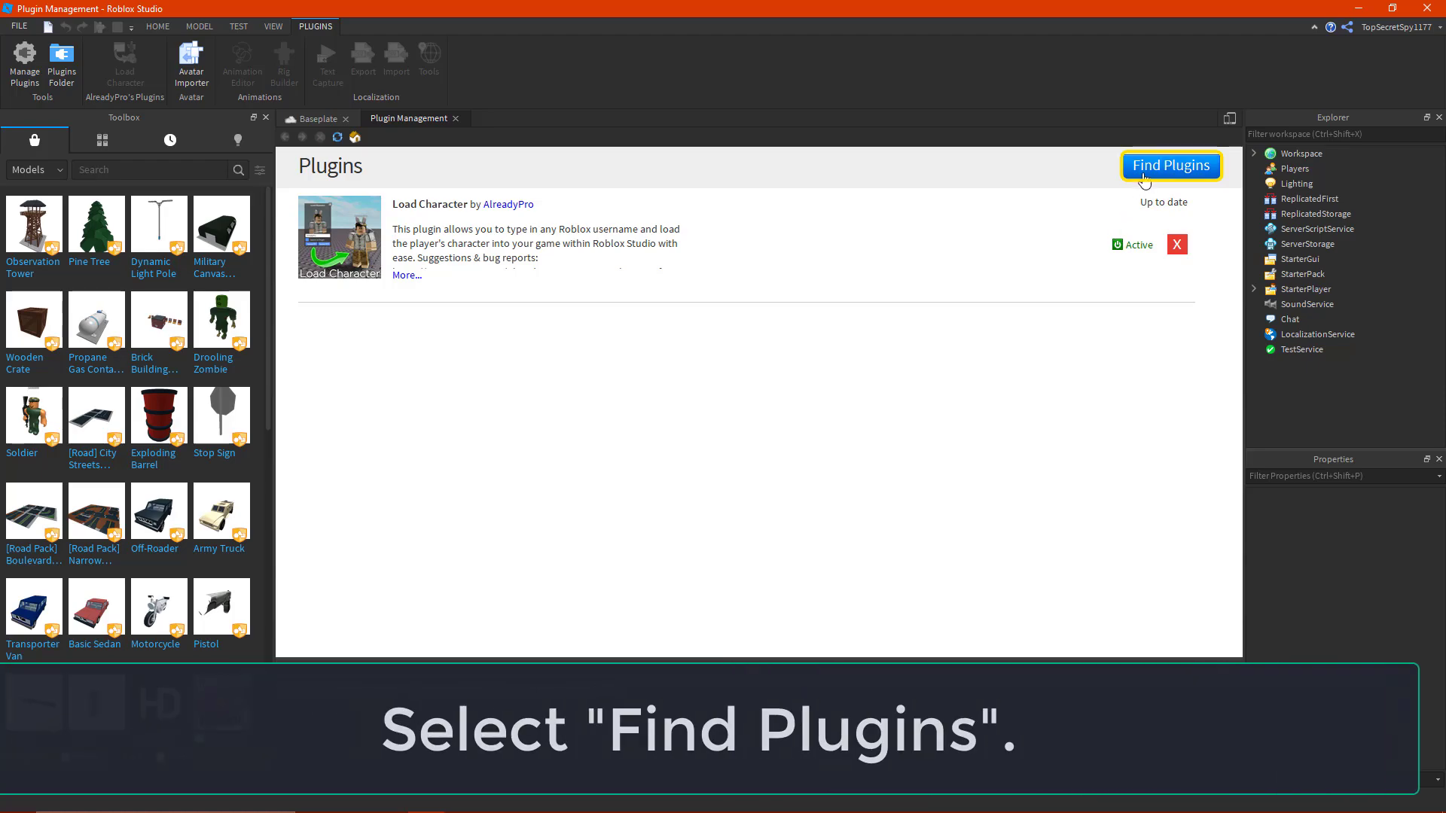
{"action": "left_click", "coordinate": [1149, 177]}
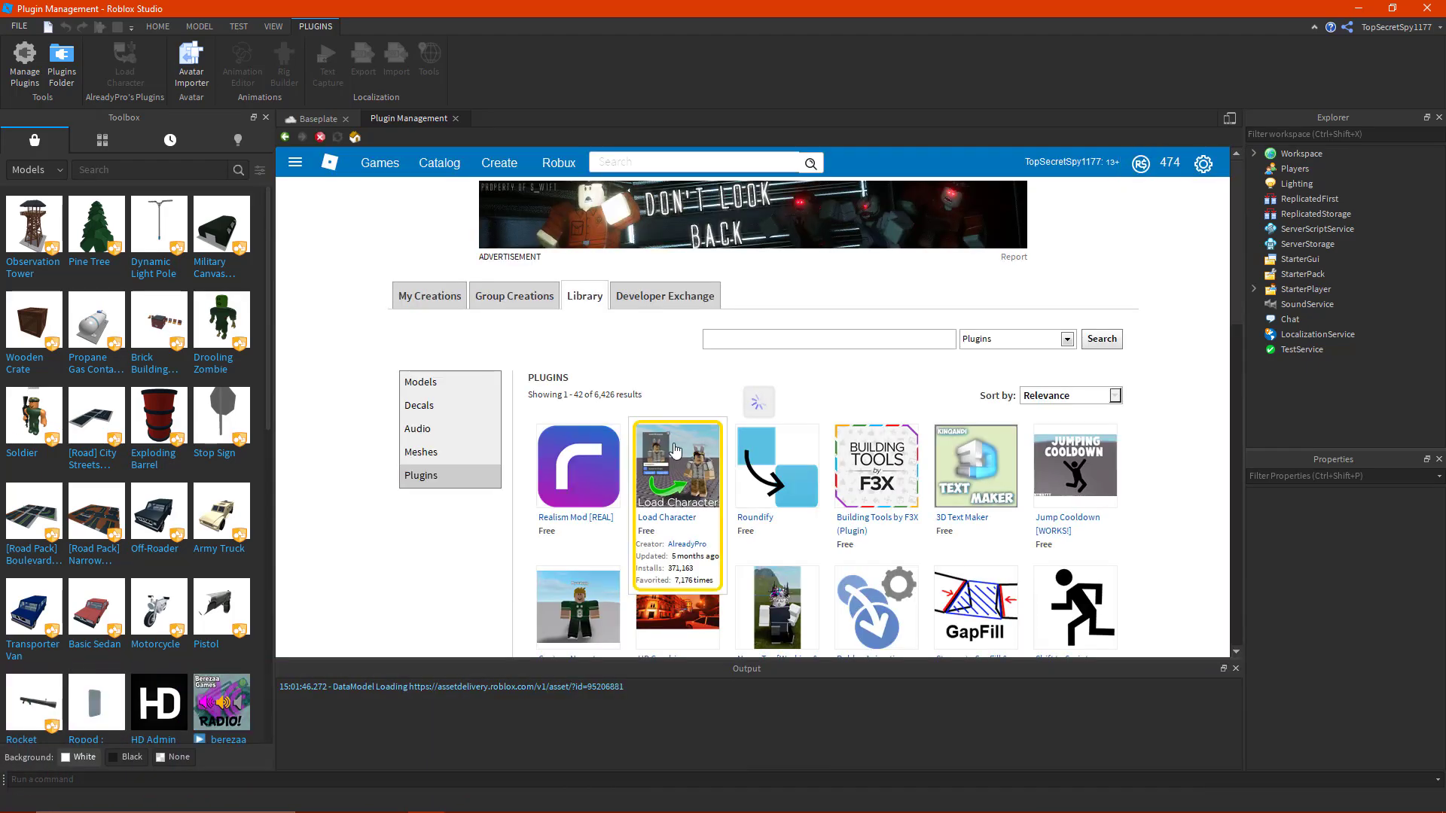
{"action": "left_click", "coordinate": [660, 483]}
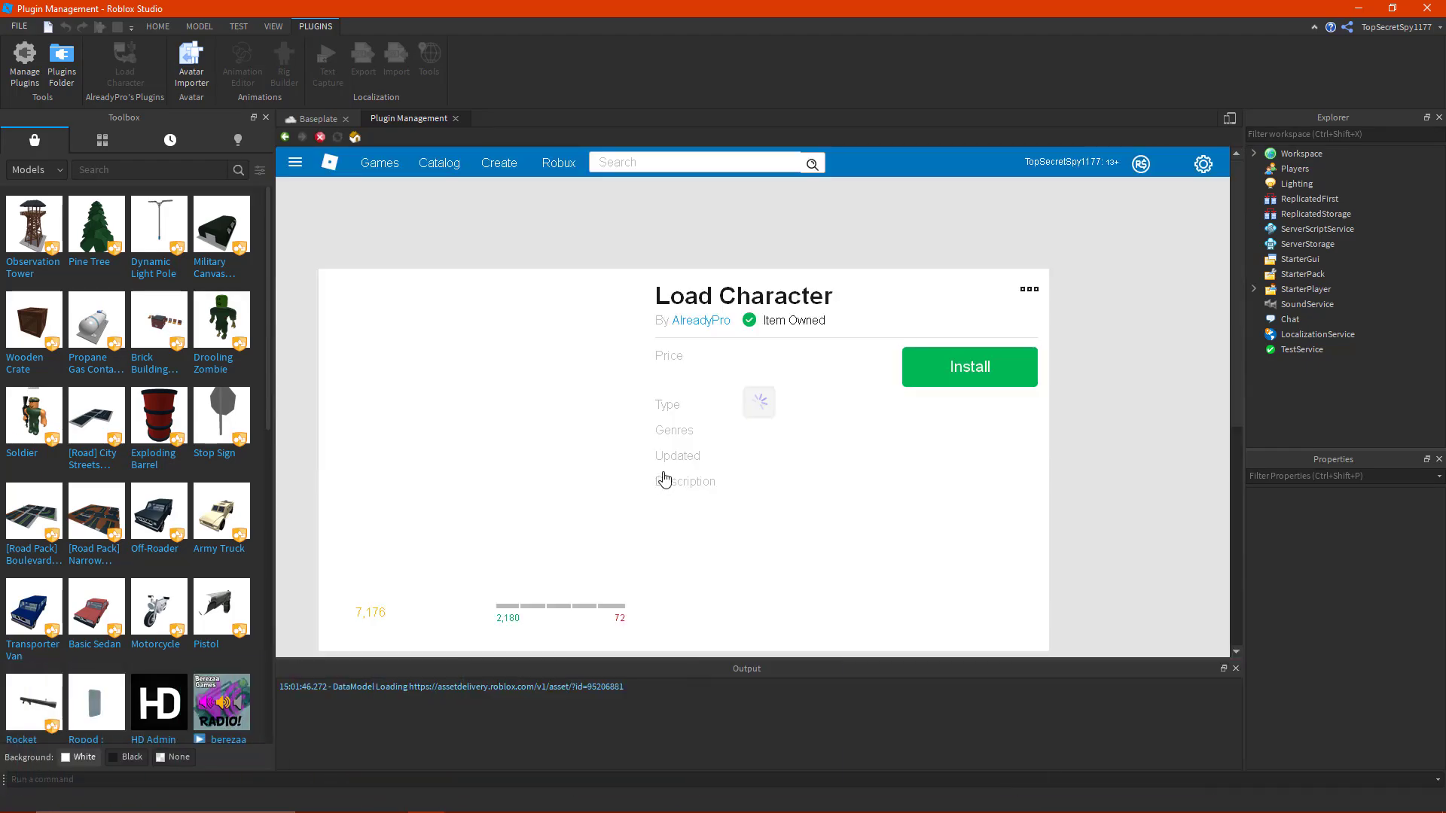
{"action": "left_click", "coordinate": [967, 367]}
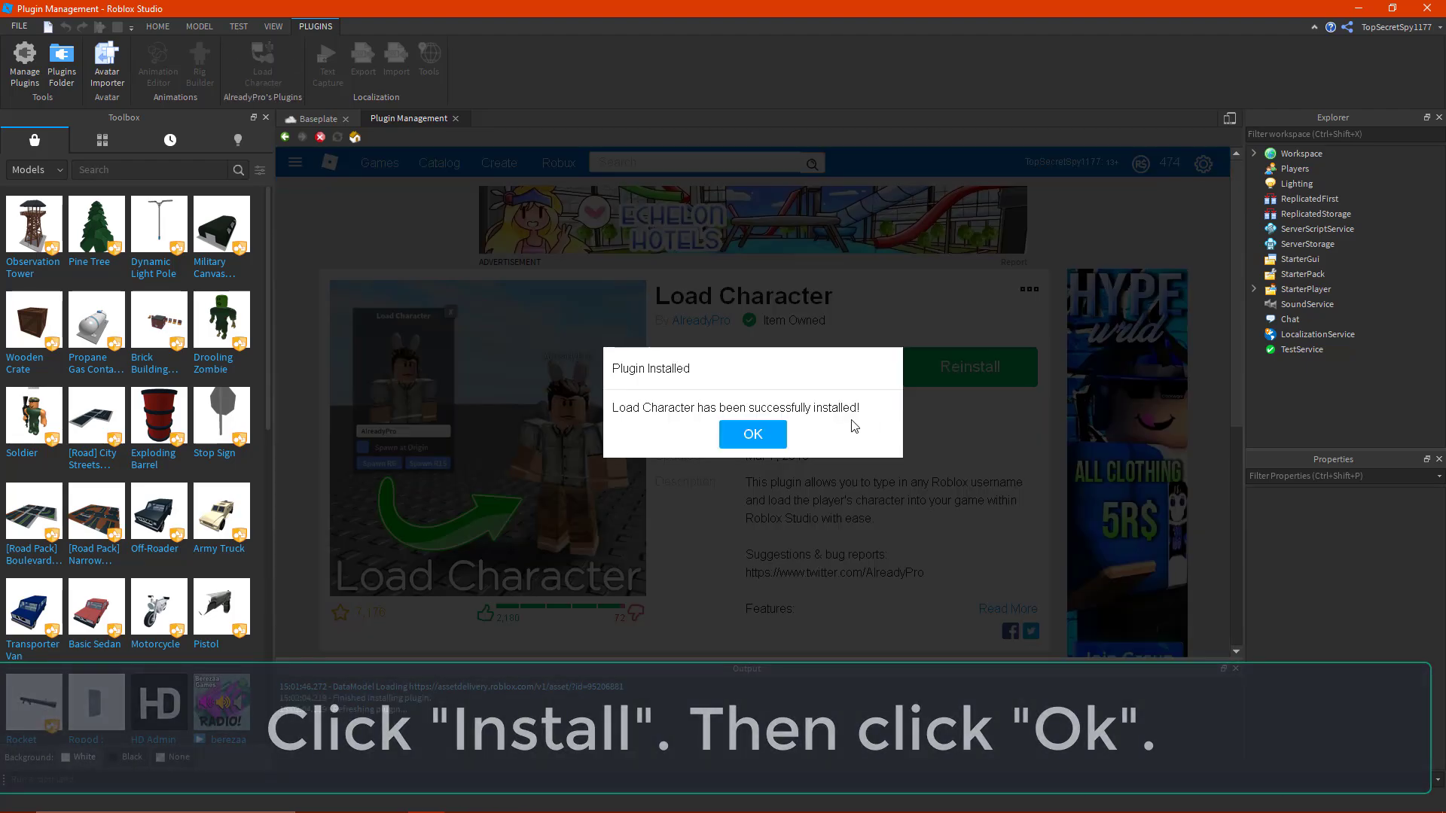
{"action": "left_click", "coordinate": [753, 435]}
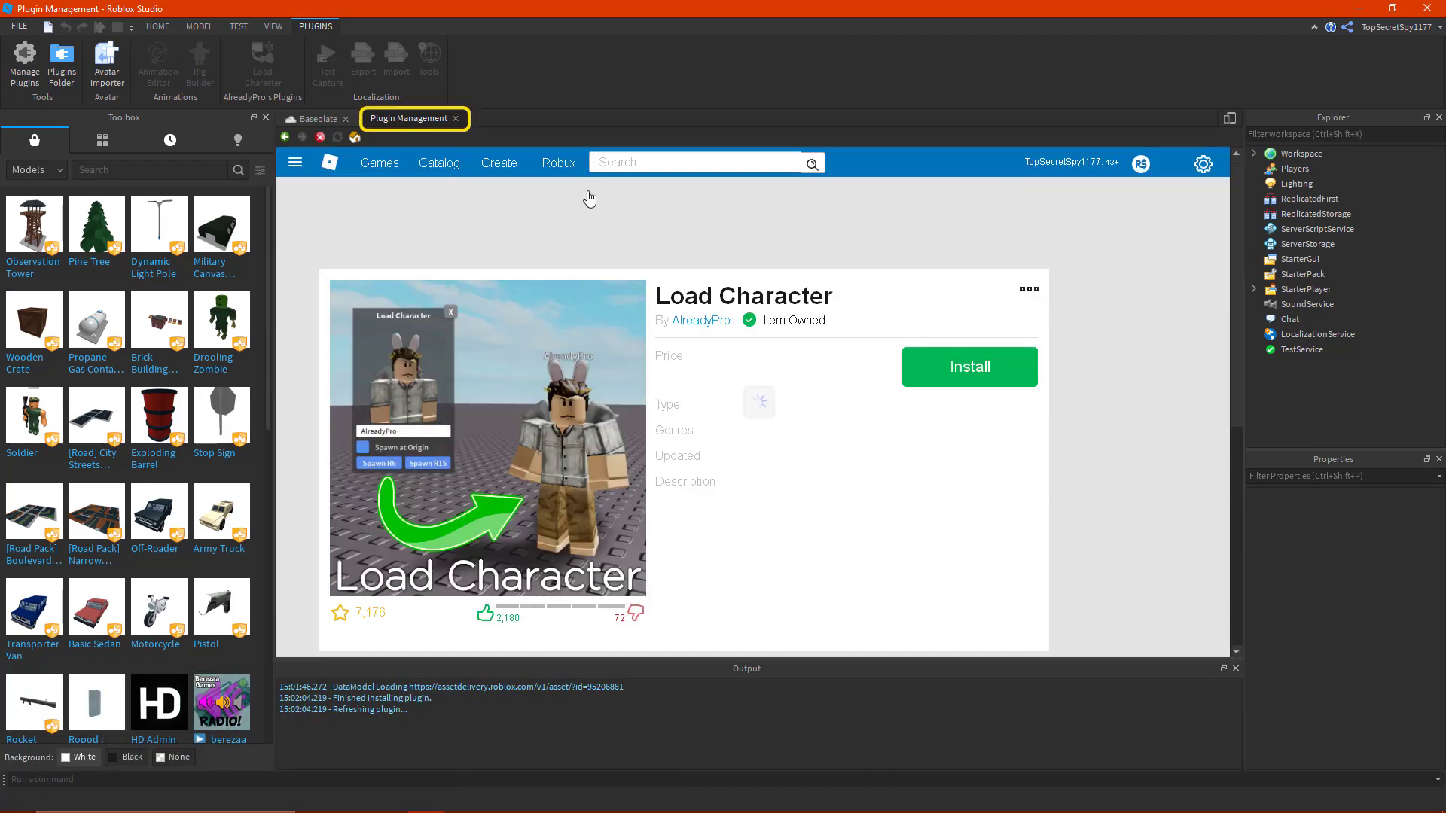
{"action": "left_click", "coordinate": [456, 119]}
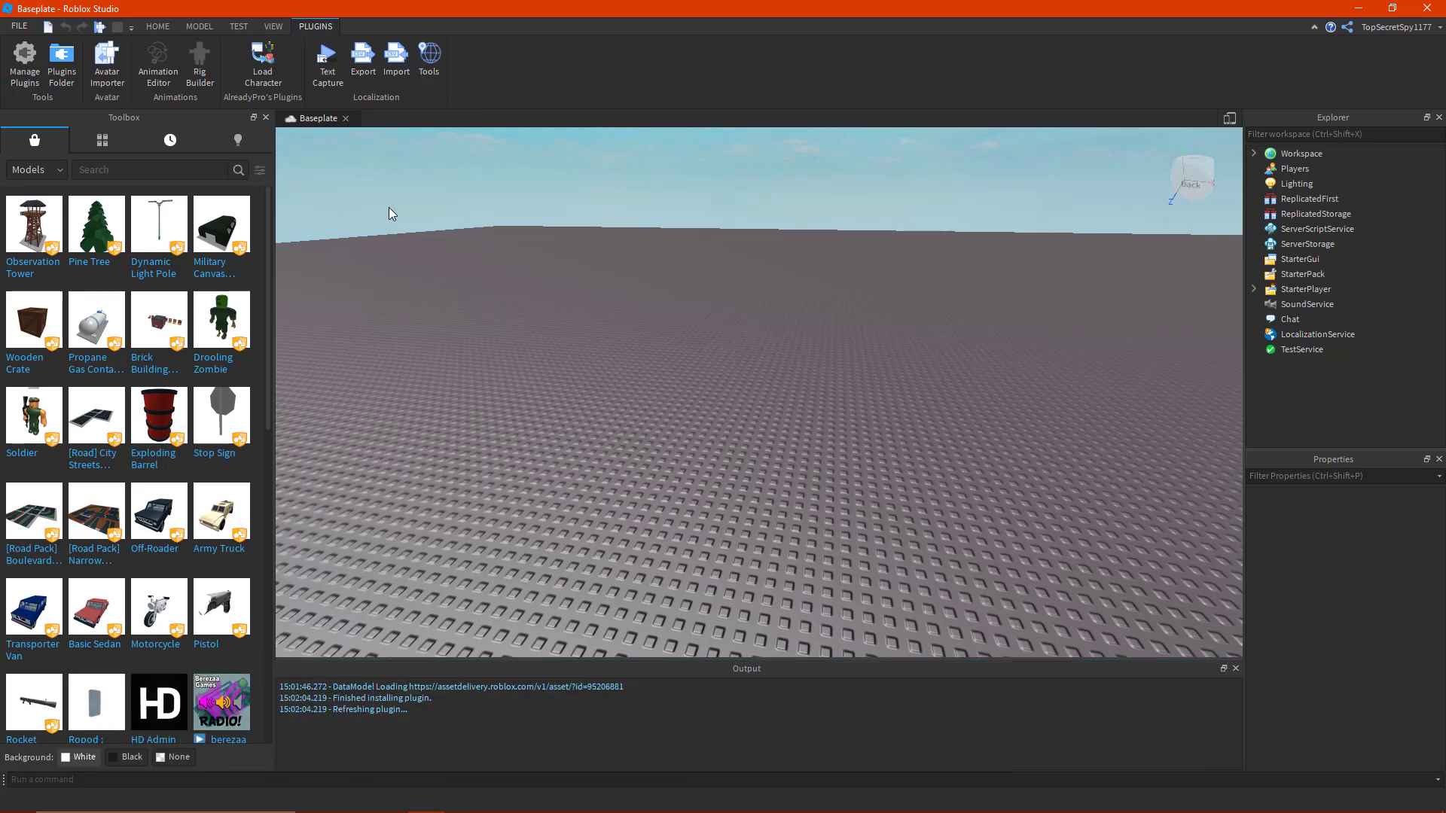
Step: Enter your Roblox username in Load Character and spawn the avatar onto the baseplate
{"action": "left_click", "coordinate": [265, 78]}
{"action": "type", "text": "TopSecr"}
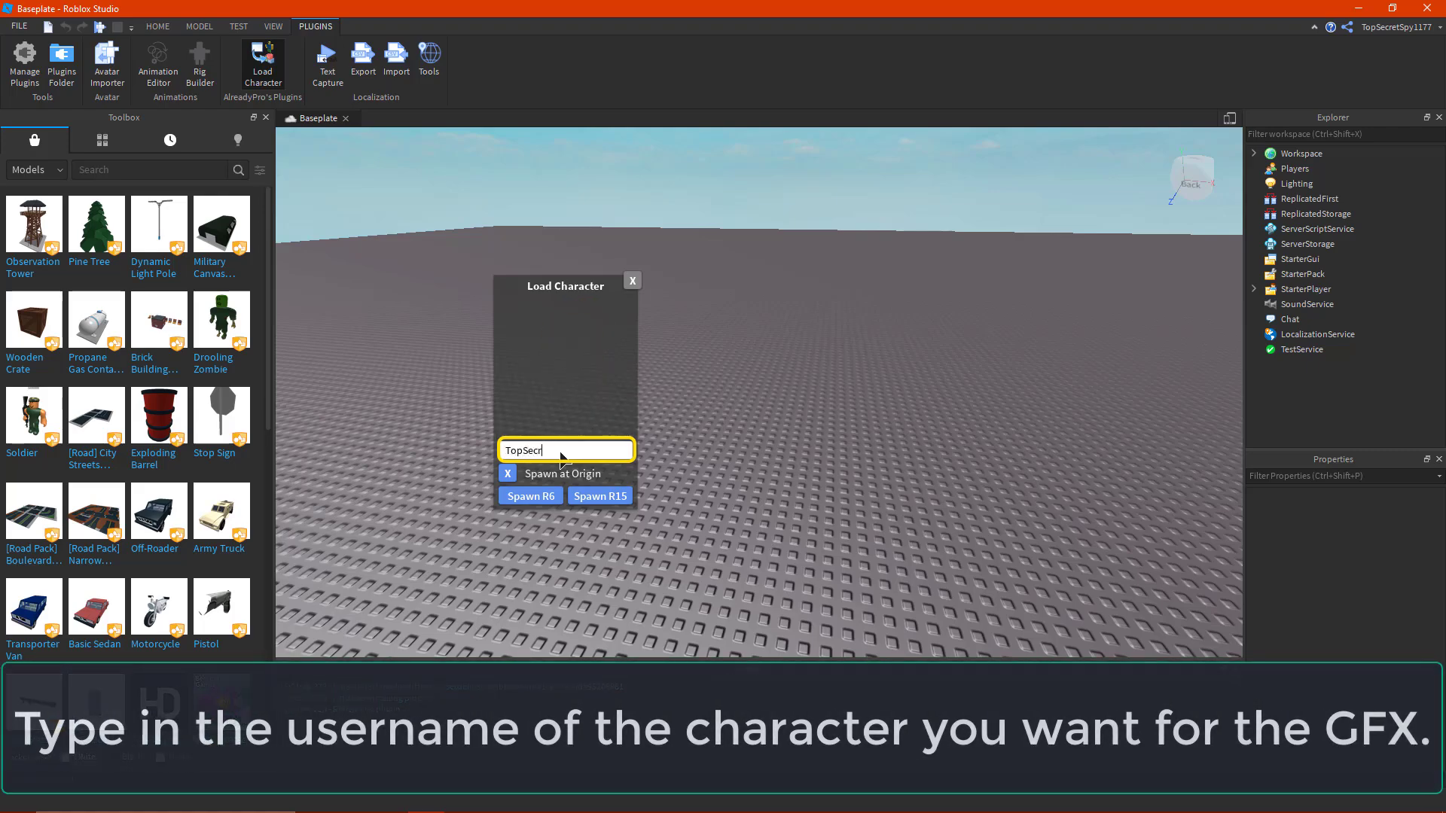
{"action": "type", "text": "etSpy1177"}
{"action": "key", "text": "Return"}
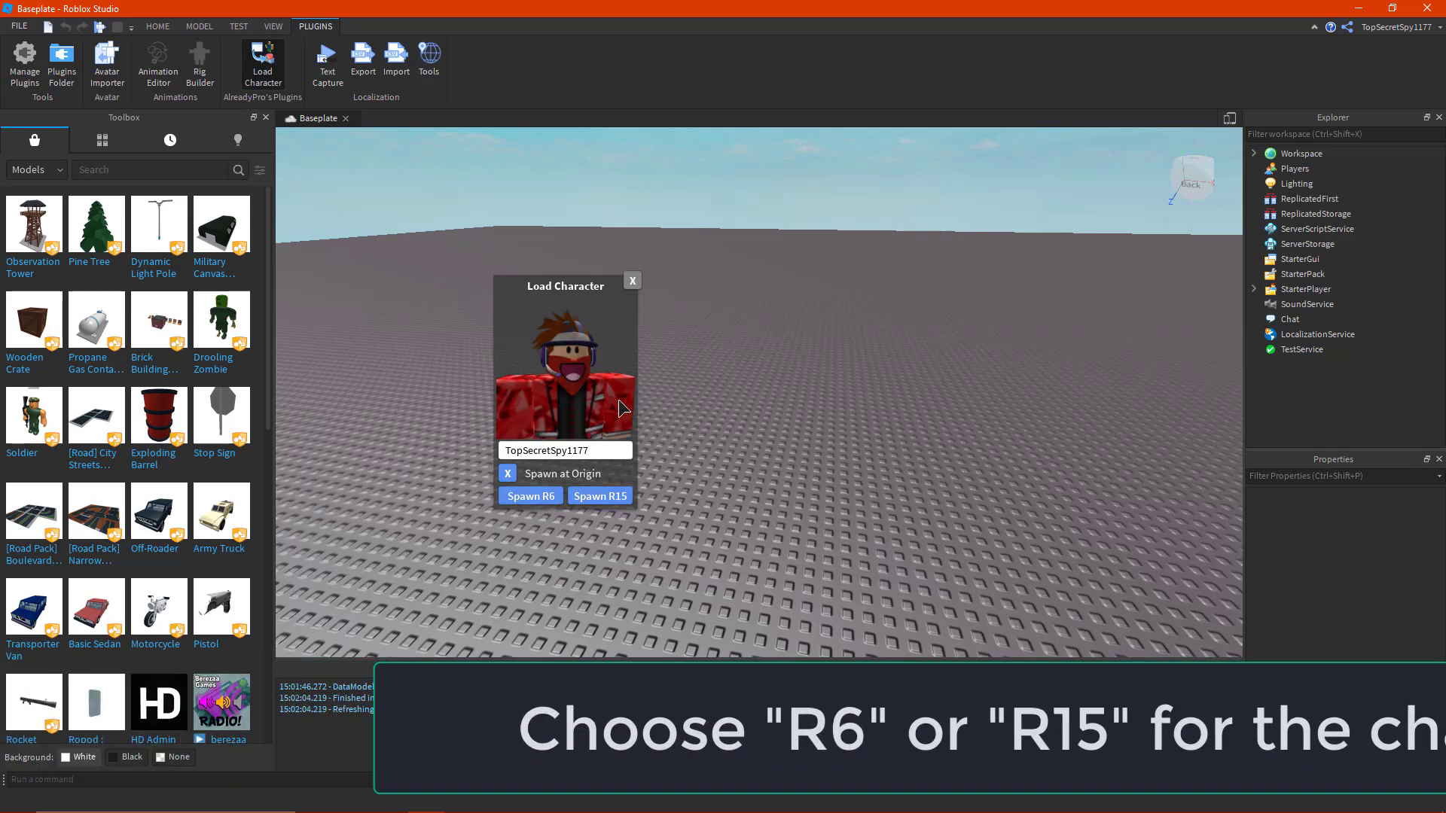
{"action": "left_click", "coordinate": [633, 281]}
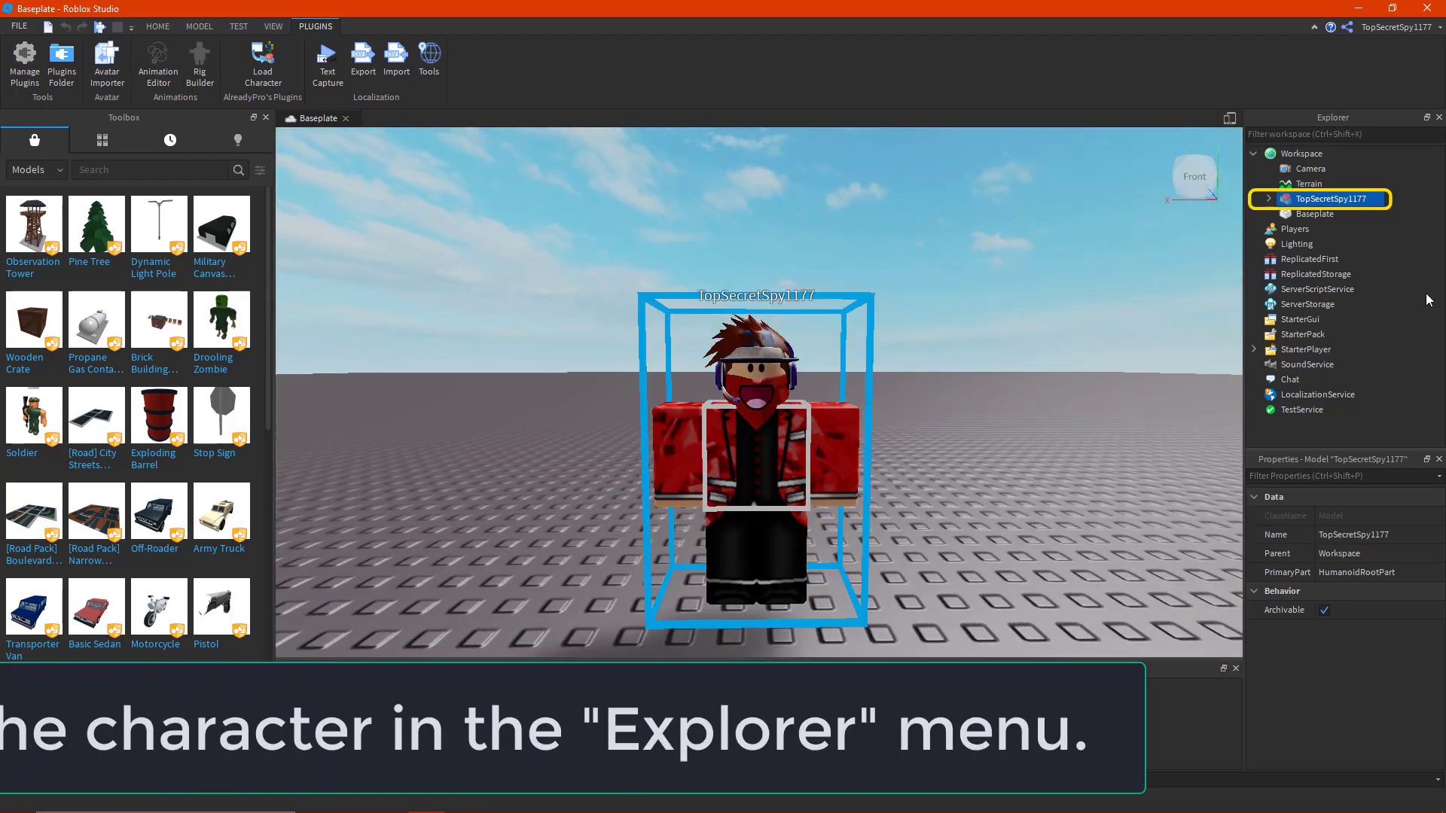
Step: Export the selected character as an OBJ file, replacing the existing copy
{"action": "left_click", "coordinate": [1307, 201]}
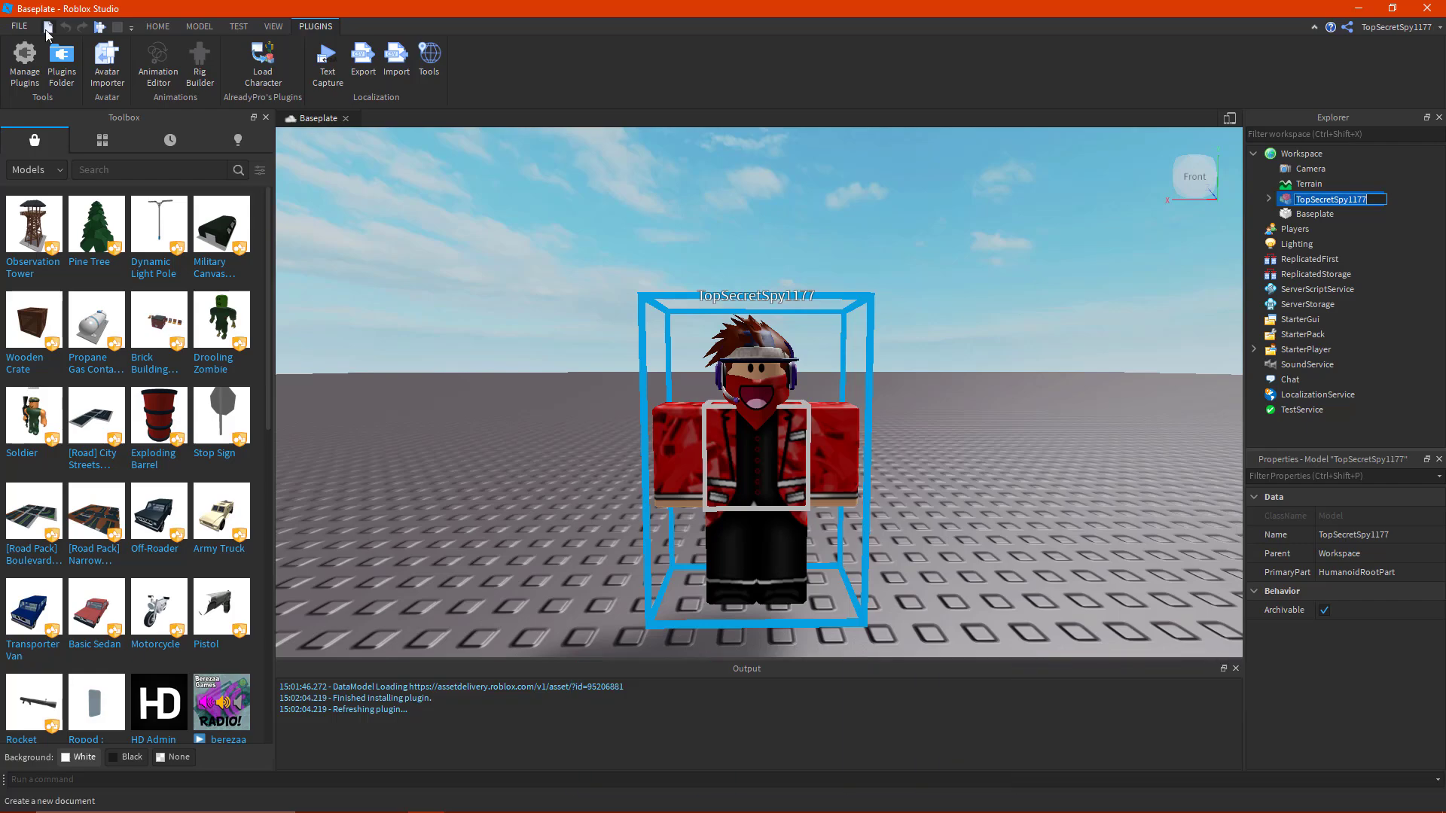
{"action": "left_click", "coordinate": [21, 27]}
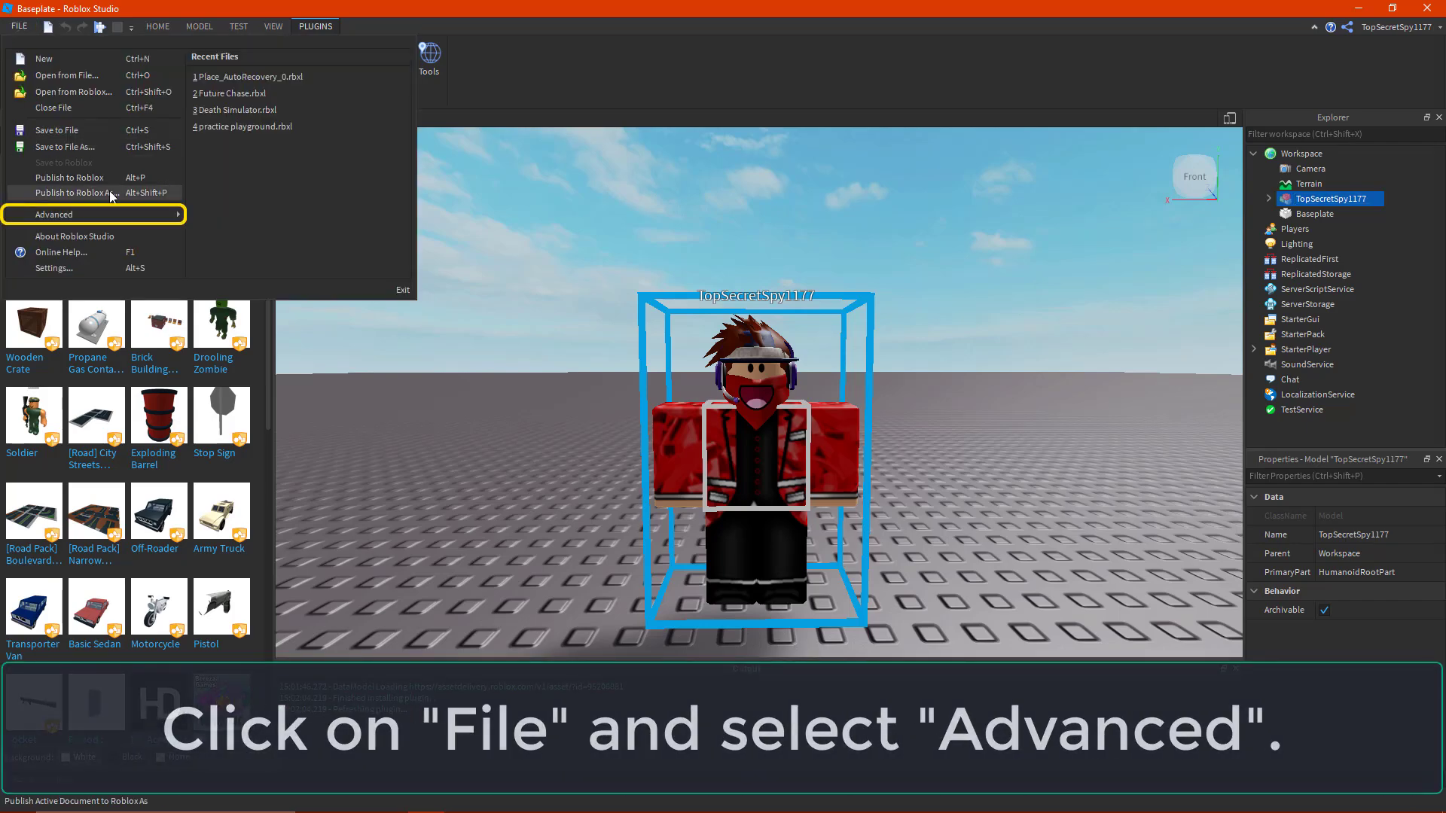
{"action": "left_click", "coordinate": [158, 219]}
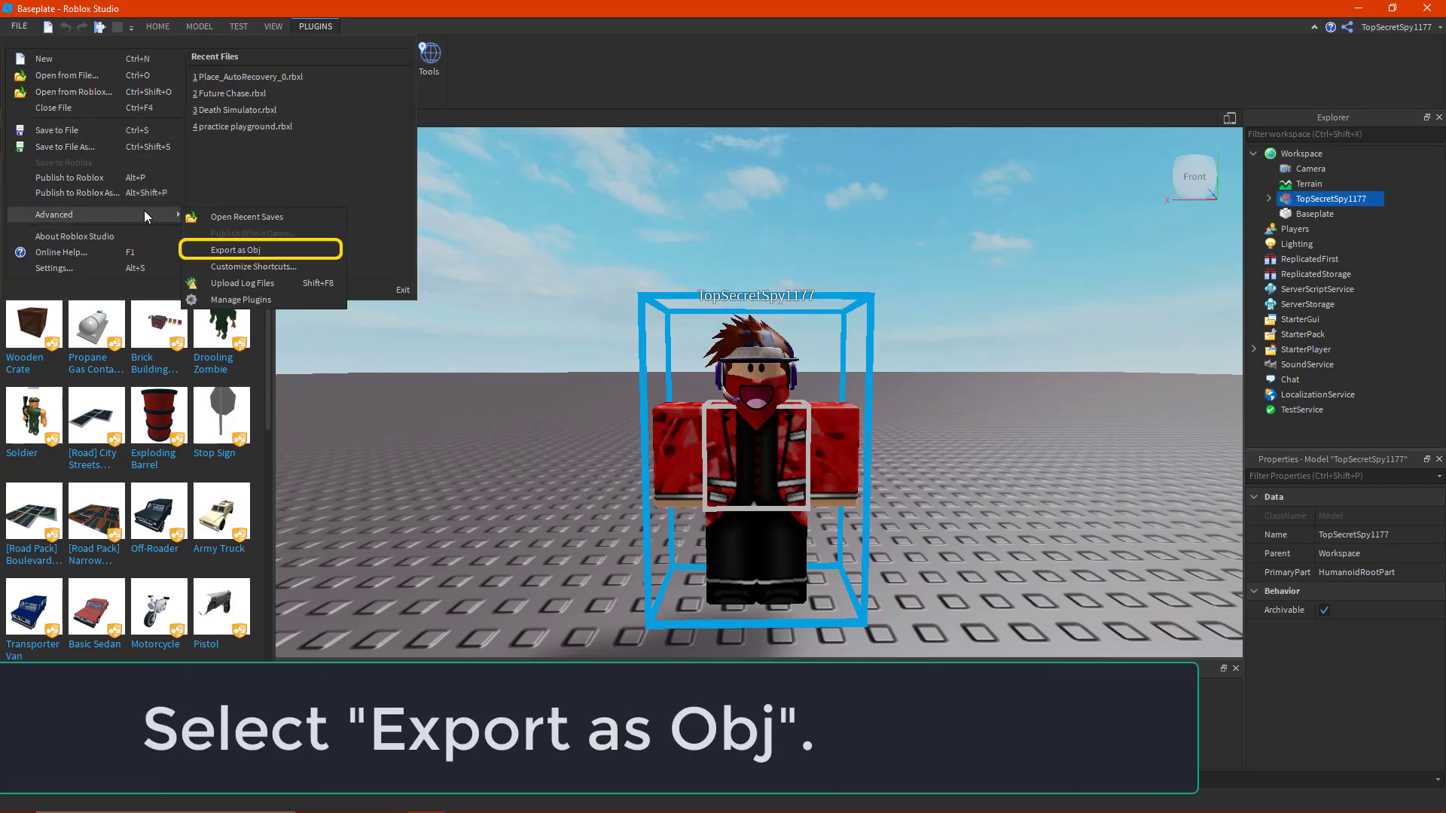
{"action": "left_click", "coordinate": [255, 252]}
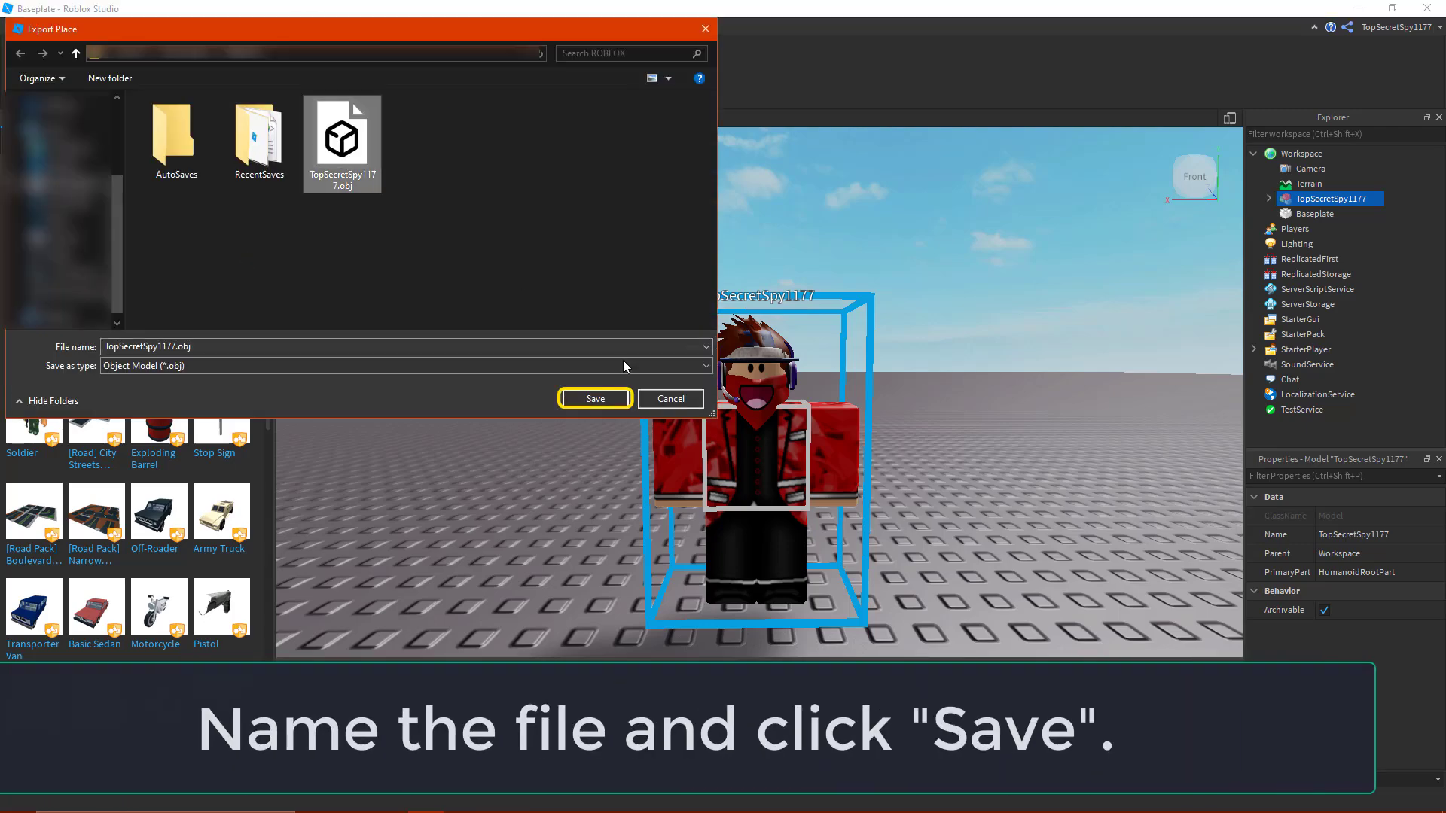
{"action": "left_click", "coordinate": [611, 407]}
{"action": "left_click", "coordinate": [757, 414]}
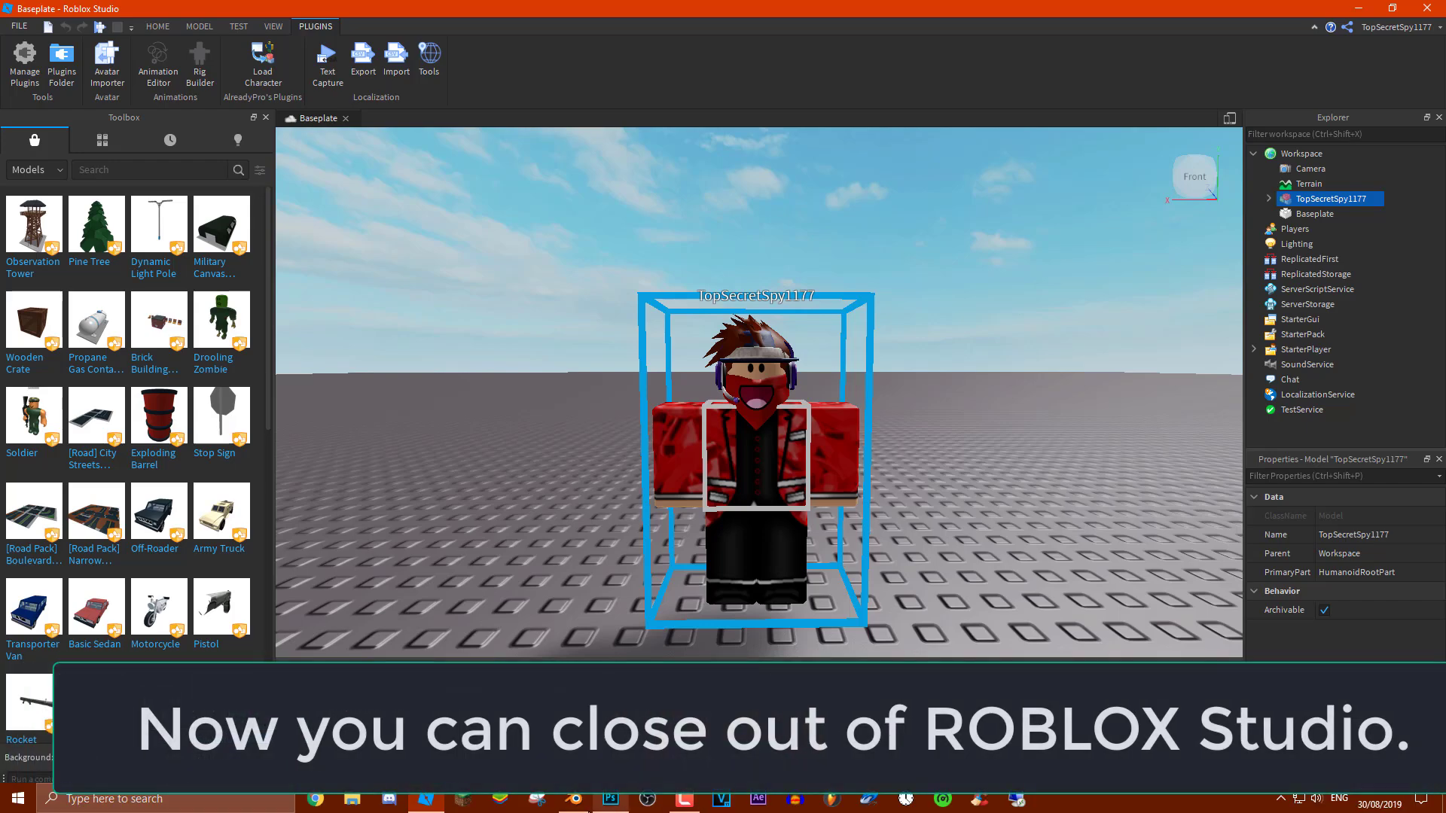
Step: In Blender, keep the main area as 3D View and delete the default cube
{"action": "left_click", "coordinate": [580, 807]}
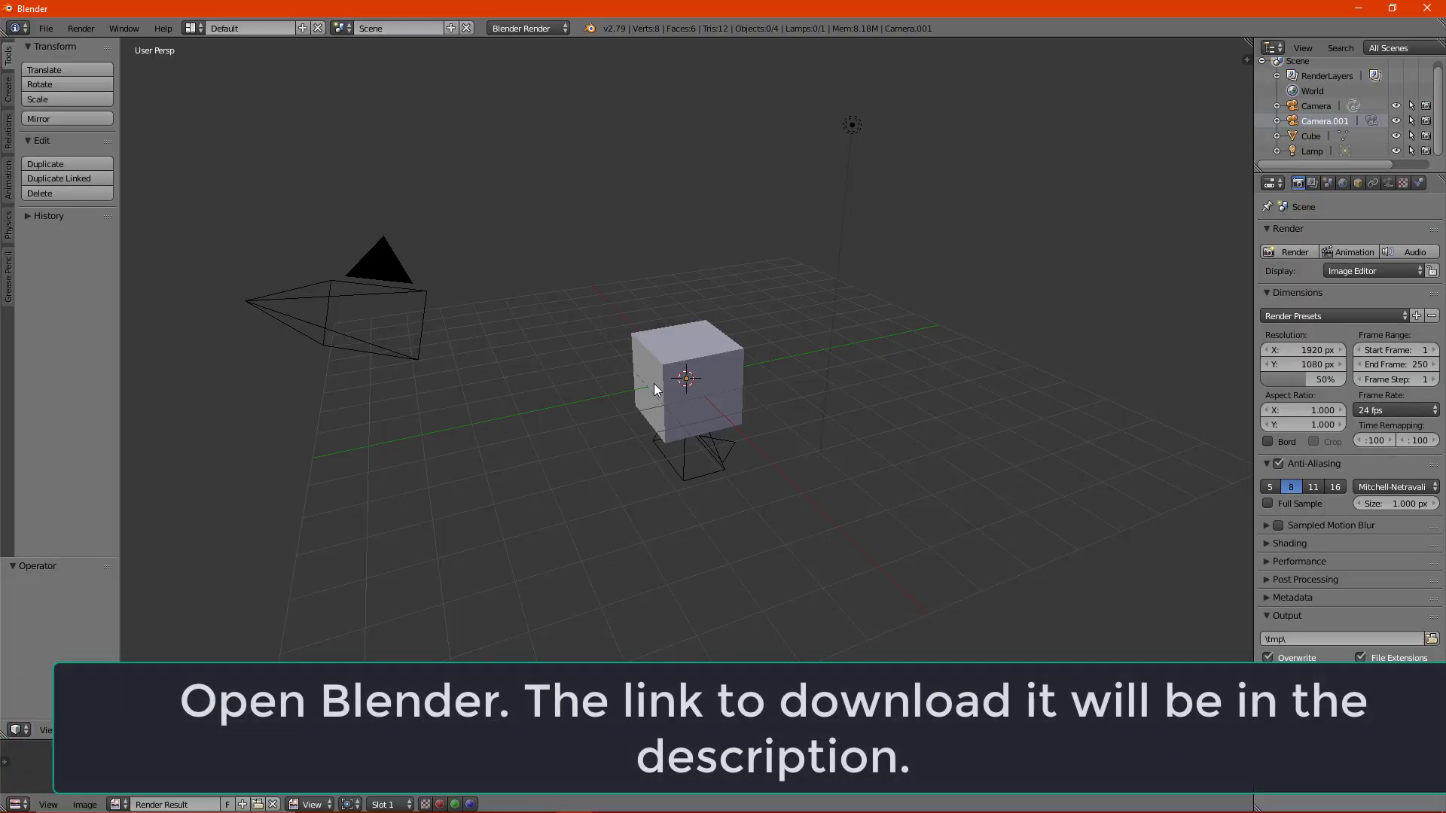
{"action": "left_click", "coordinate": [17, 730]}
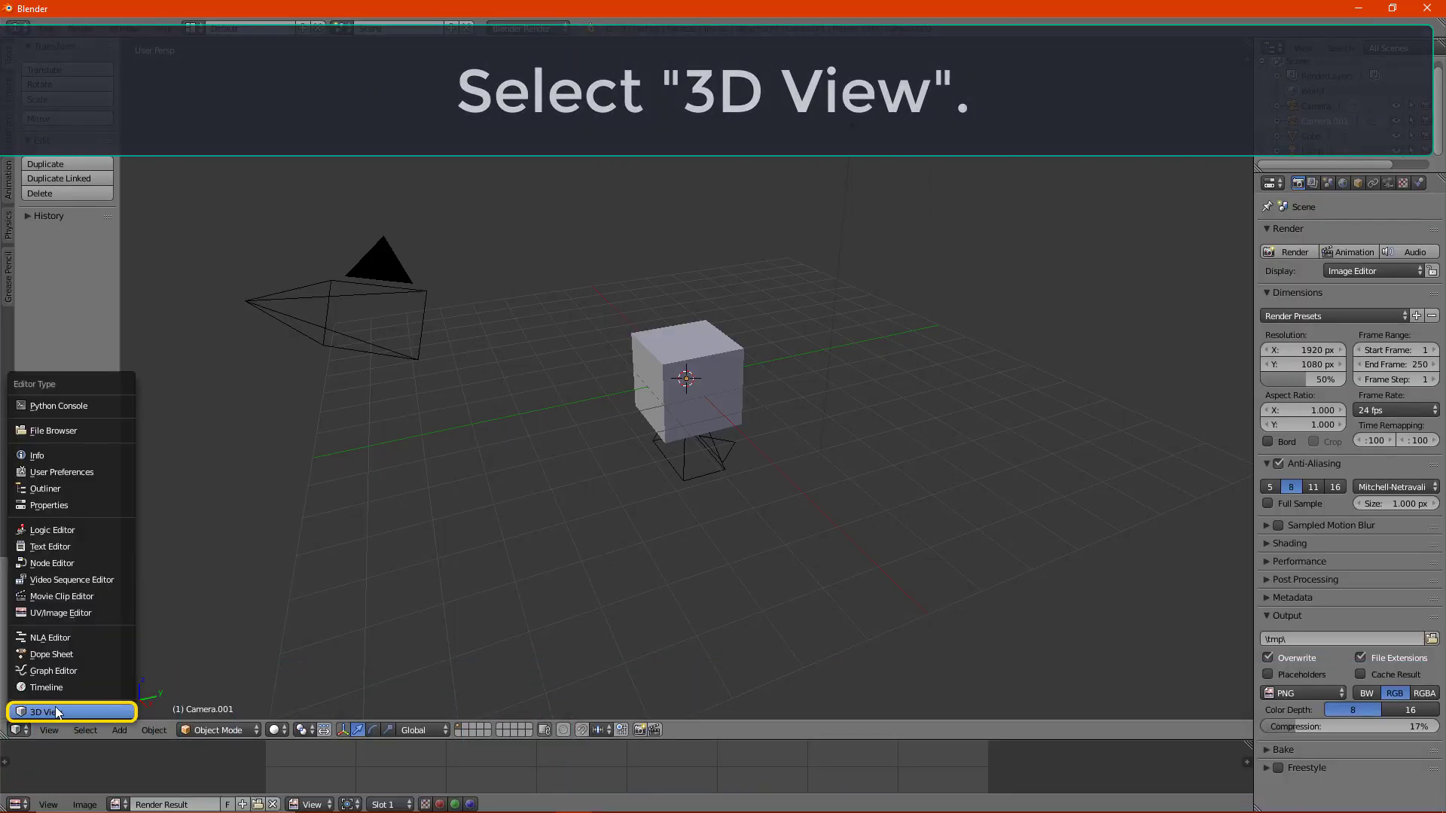
{"action": "left_click", "coordinate": [47, 711]}
{"action": "right_click", "coordinate": [661, 374]}
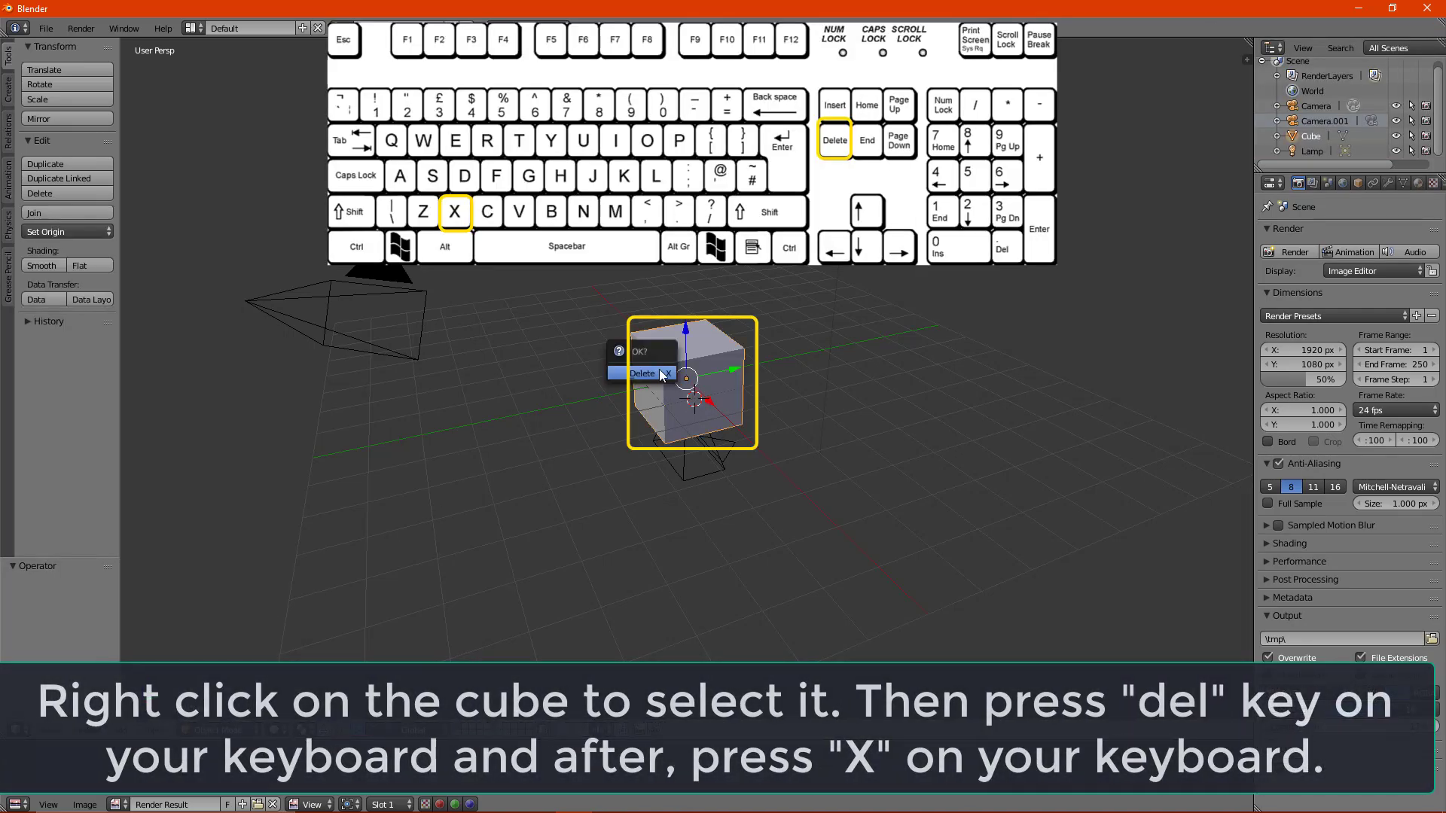
{"action": "left_click", "coordinate": [663, 373]}
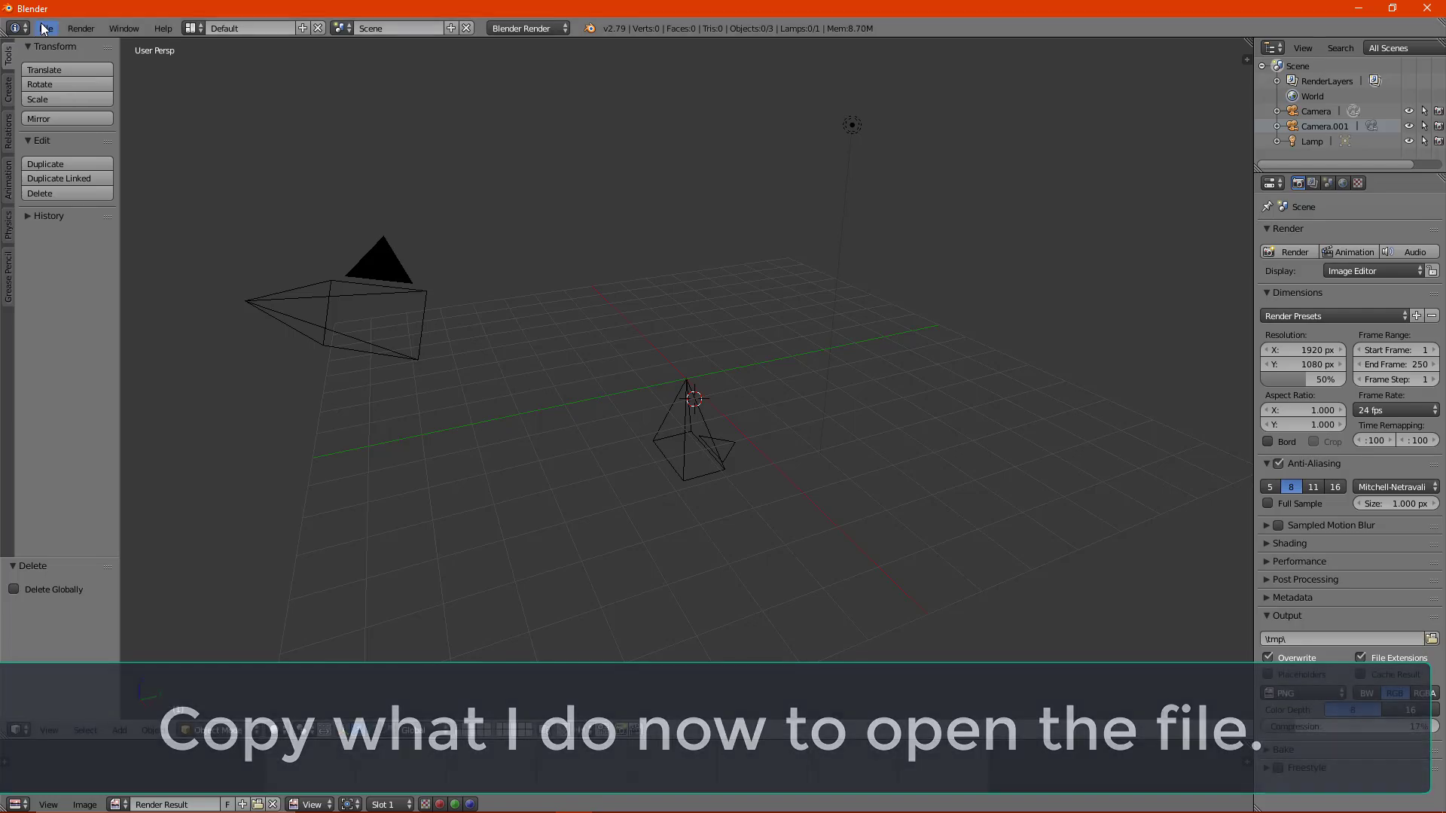
Step: Import the character's Wavefront OBJ file from Documents > ROBLOX
{"action": "left_click", "coordinate": [46, 28]}
{"action": "mouse_move", "coordinate": [109, 314]}
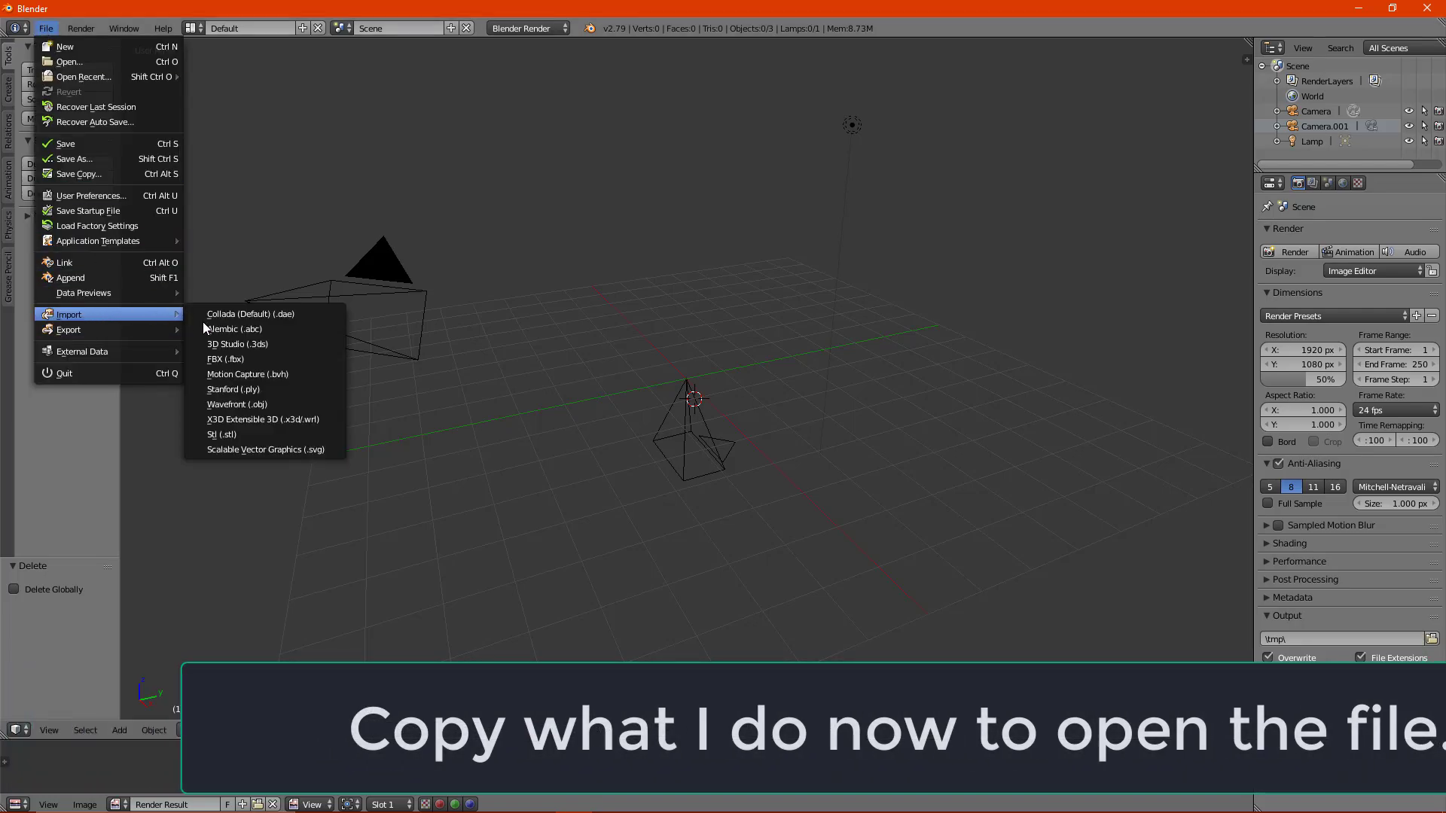
{"action": "left_click", "coordinate": [268, 404]}
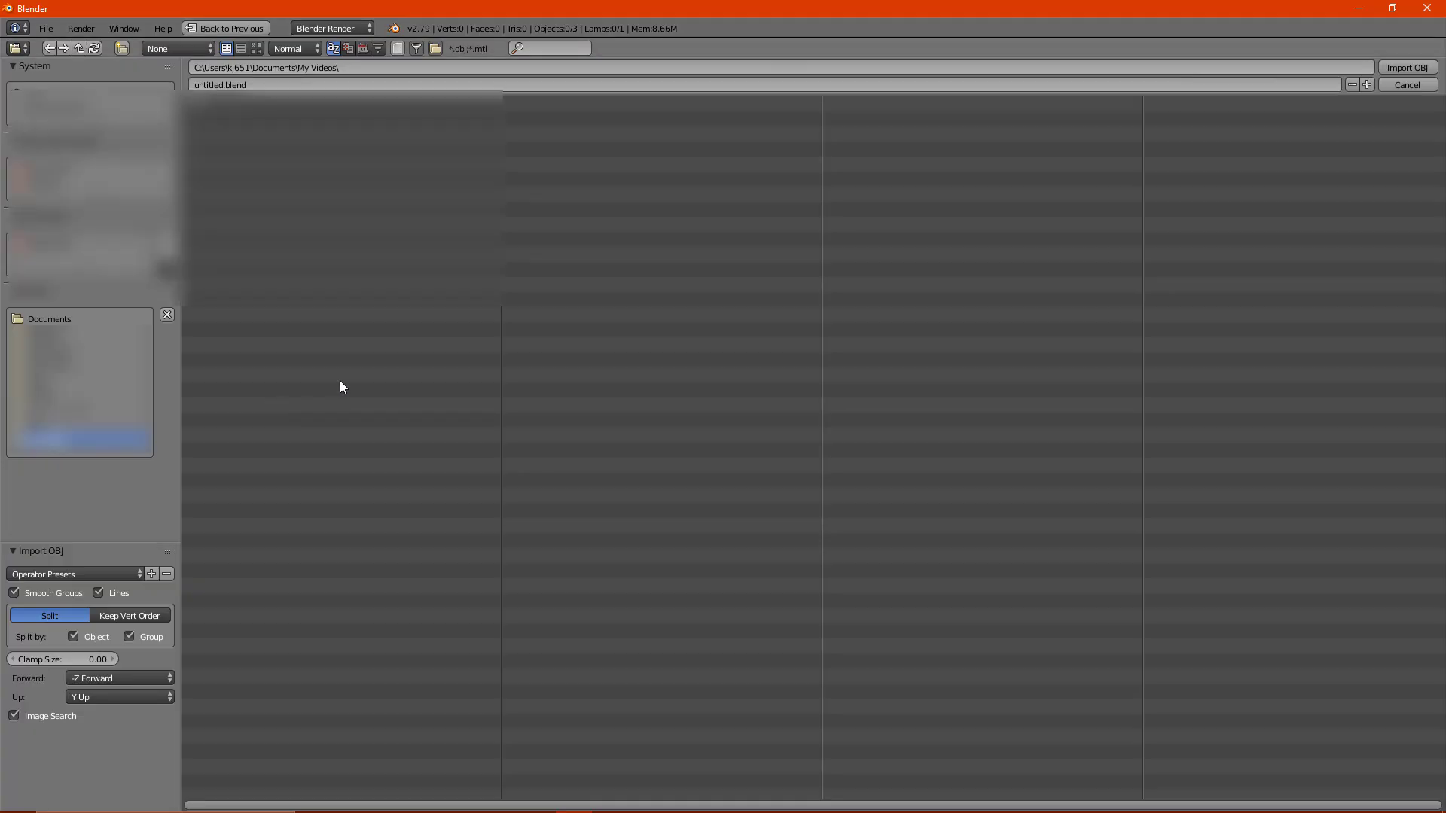
{"action": "left_click", "coordinate": [58, 320]}
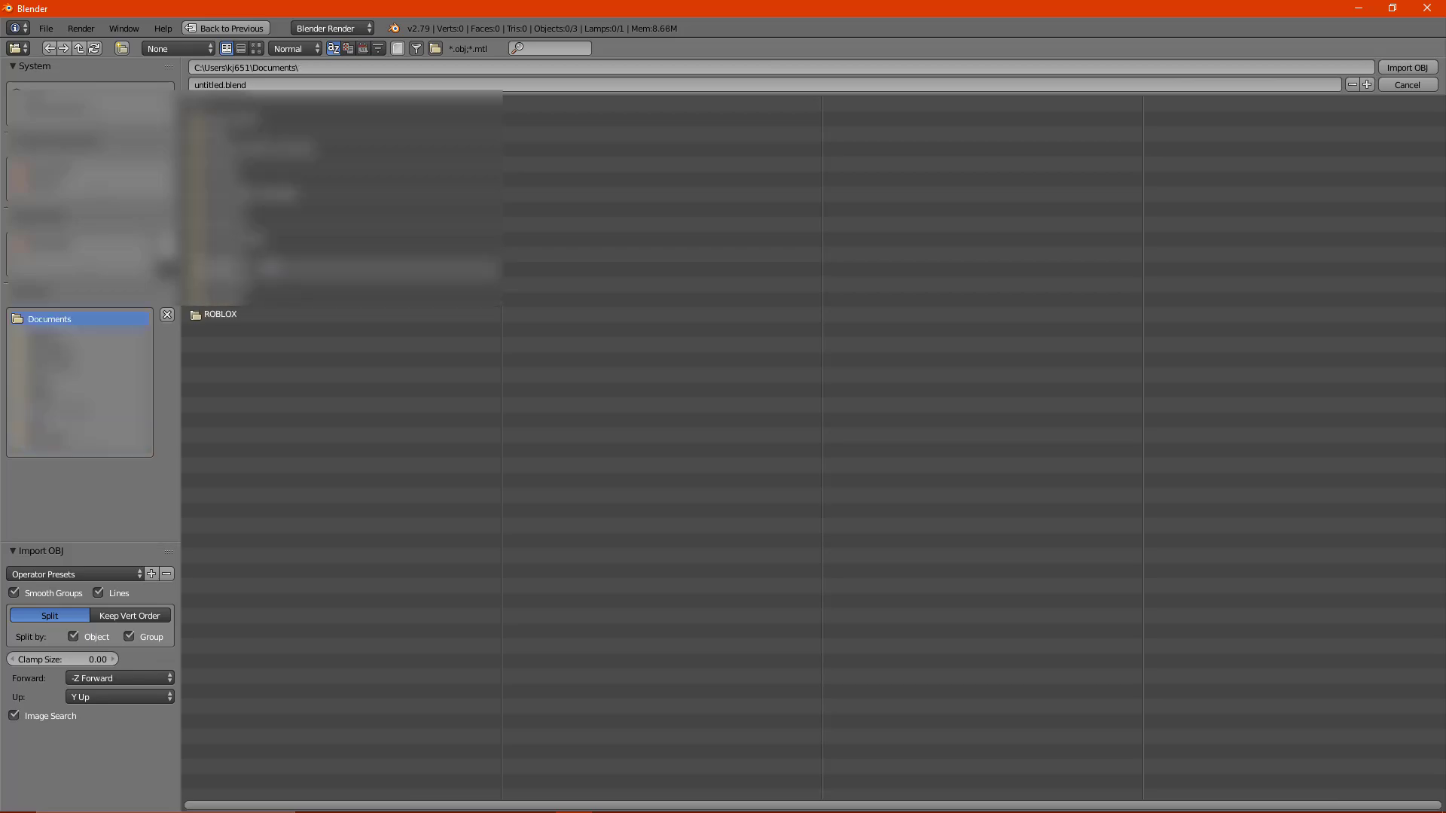
{"action": "left_click", "coordinate": [234, 315]}
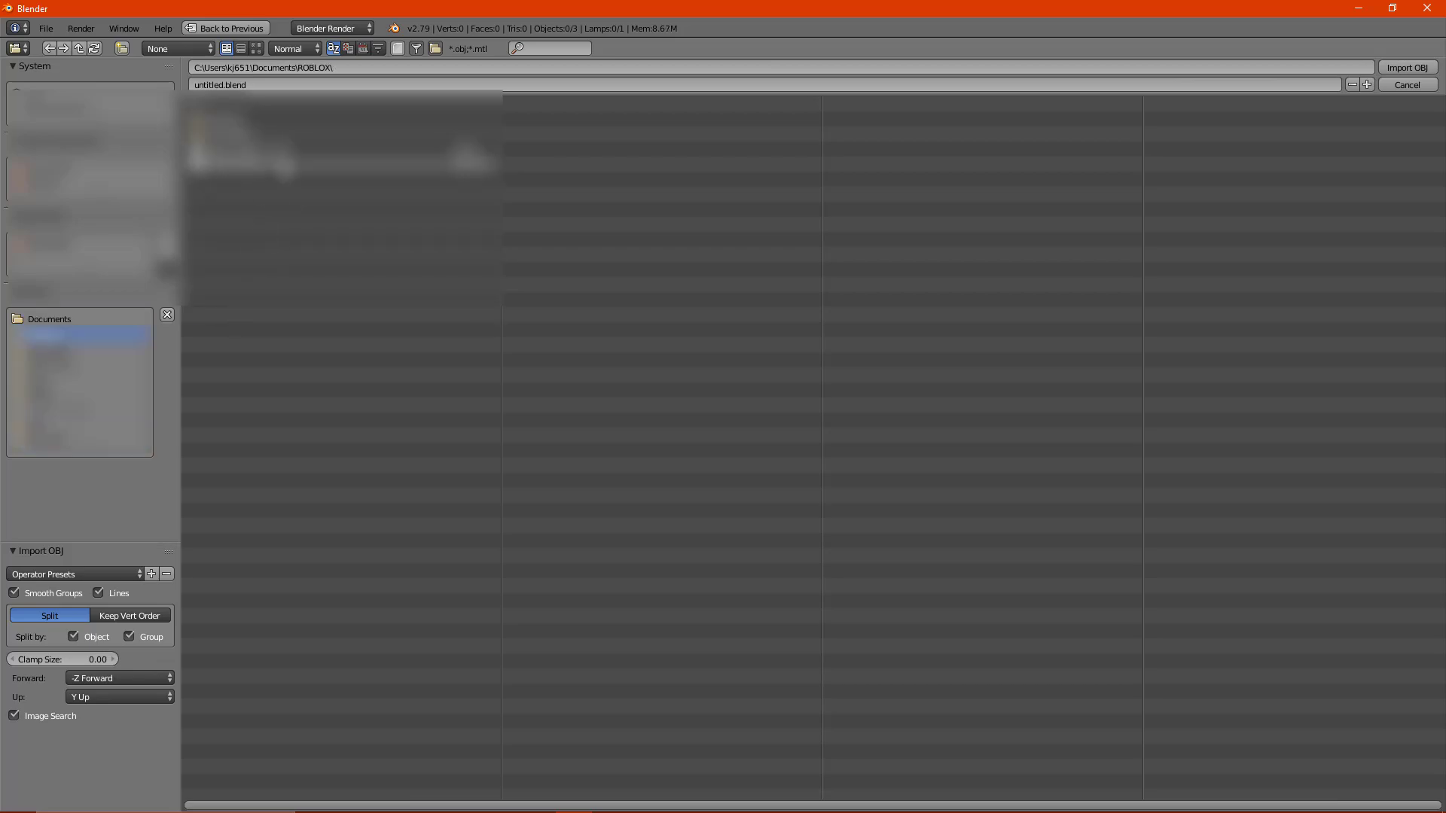
{"action": "double_click", "coordinate": [285, 164]}
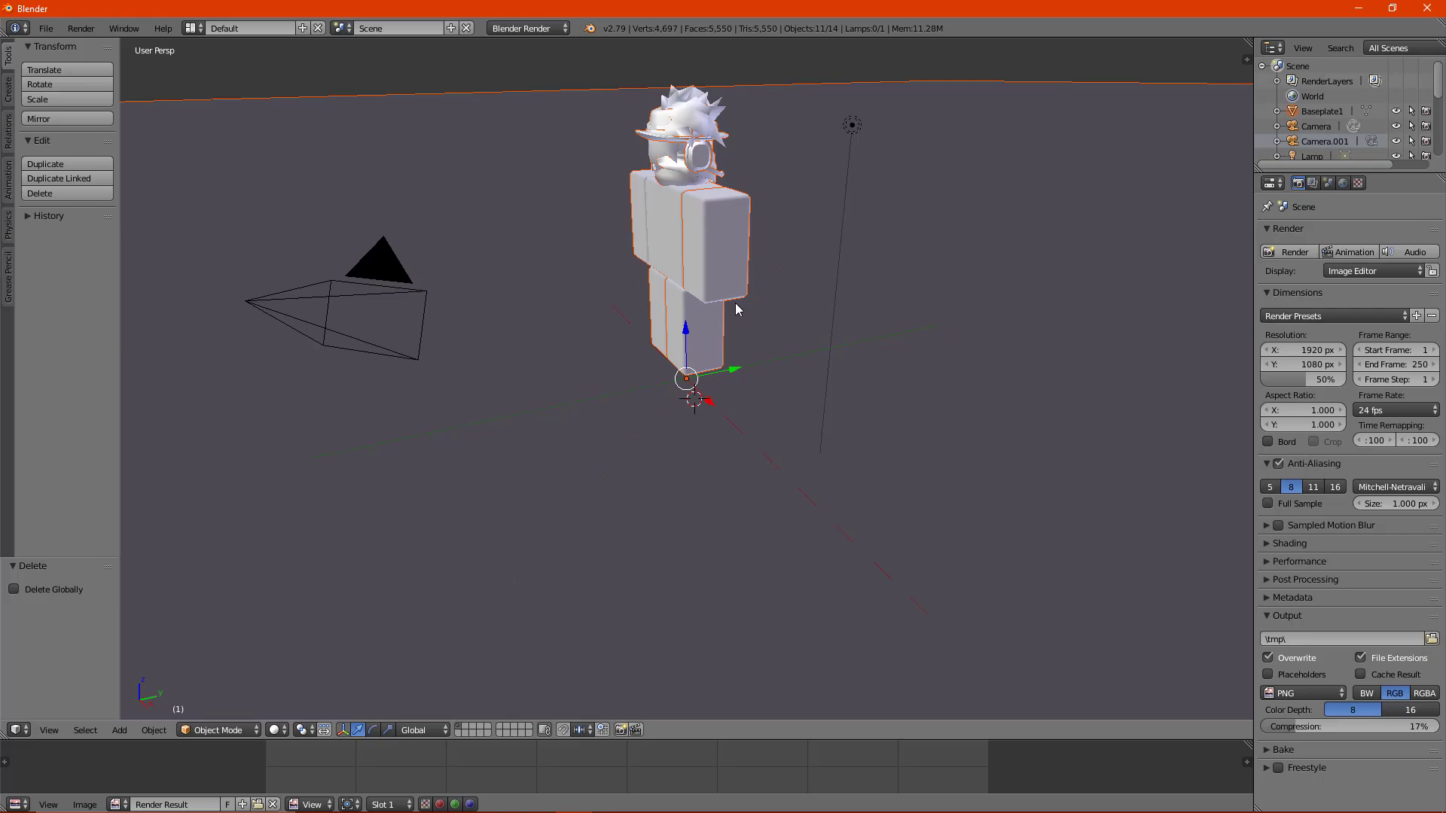
Step: Walk the view toward the character until it is centred in front view
{"action": "key", "text": "shift+f"}
{"action": "key", "text": "w"}
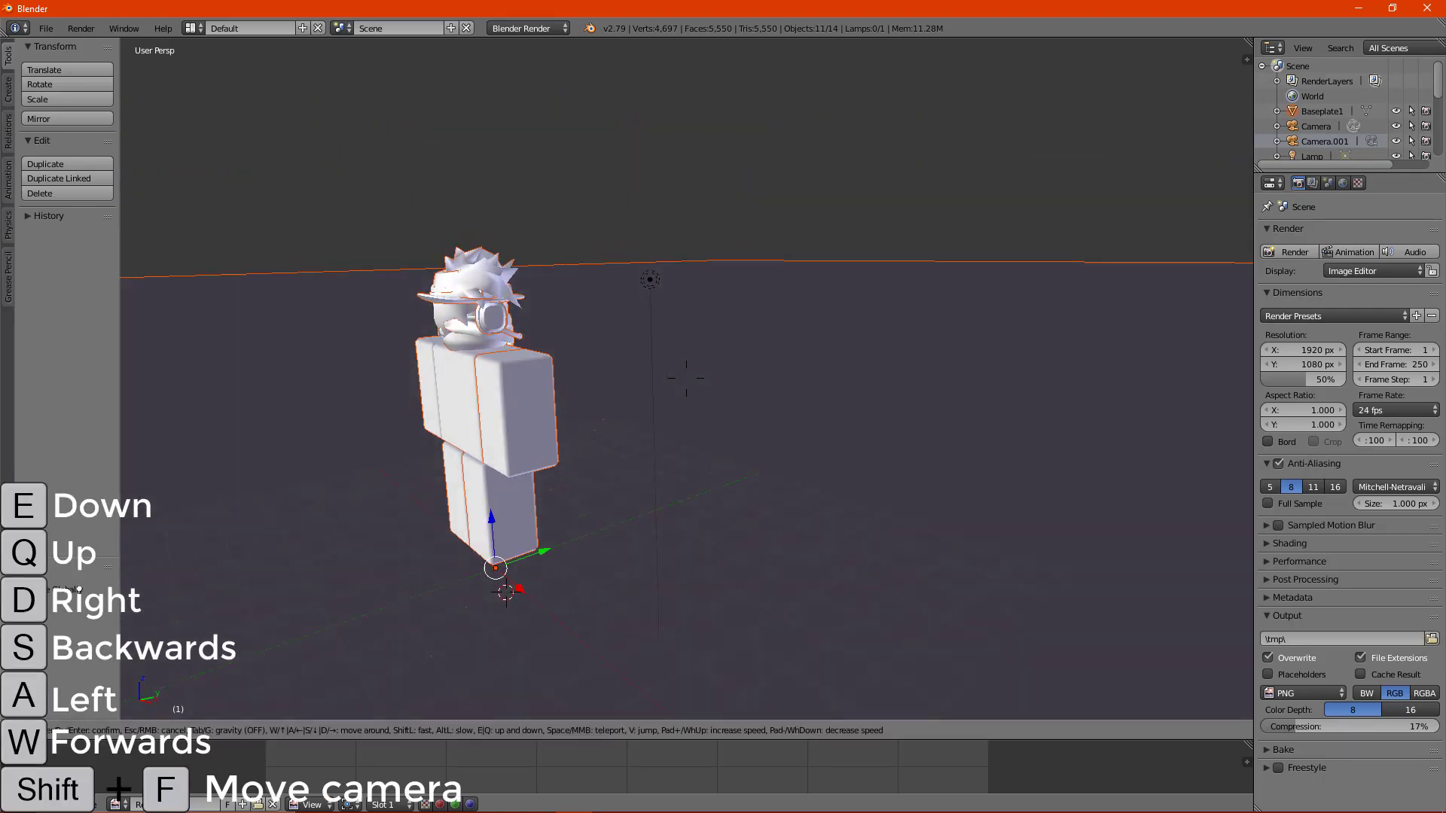
{"action": "key", "text": "s"}
{"action": "key", "text": "w"}
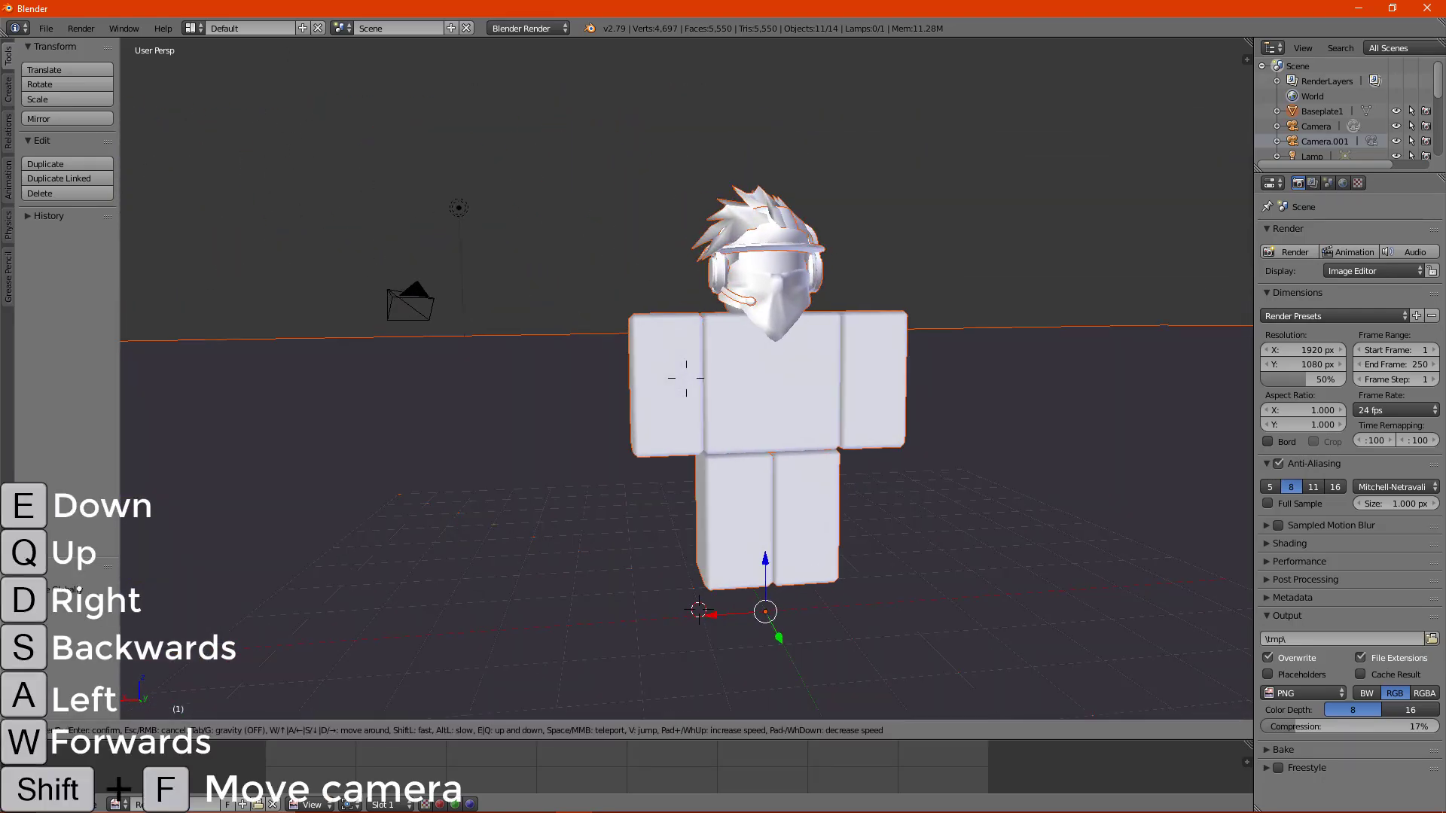
{"action": "key", "text": "Return"}
{"action": "left_click", "coordinate": [405, 384]}
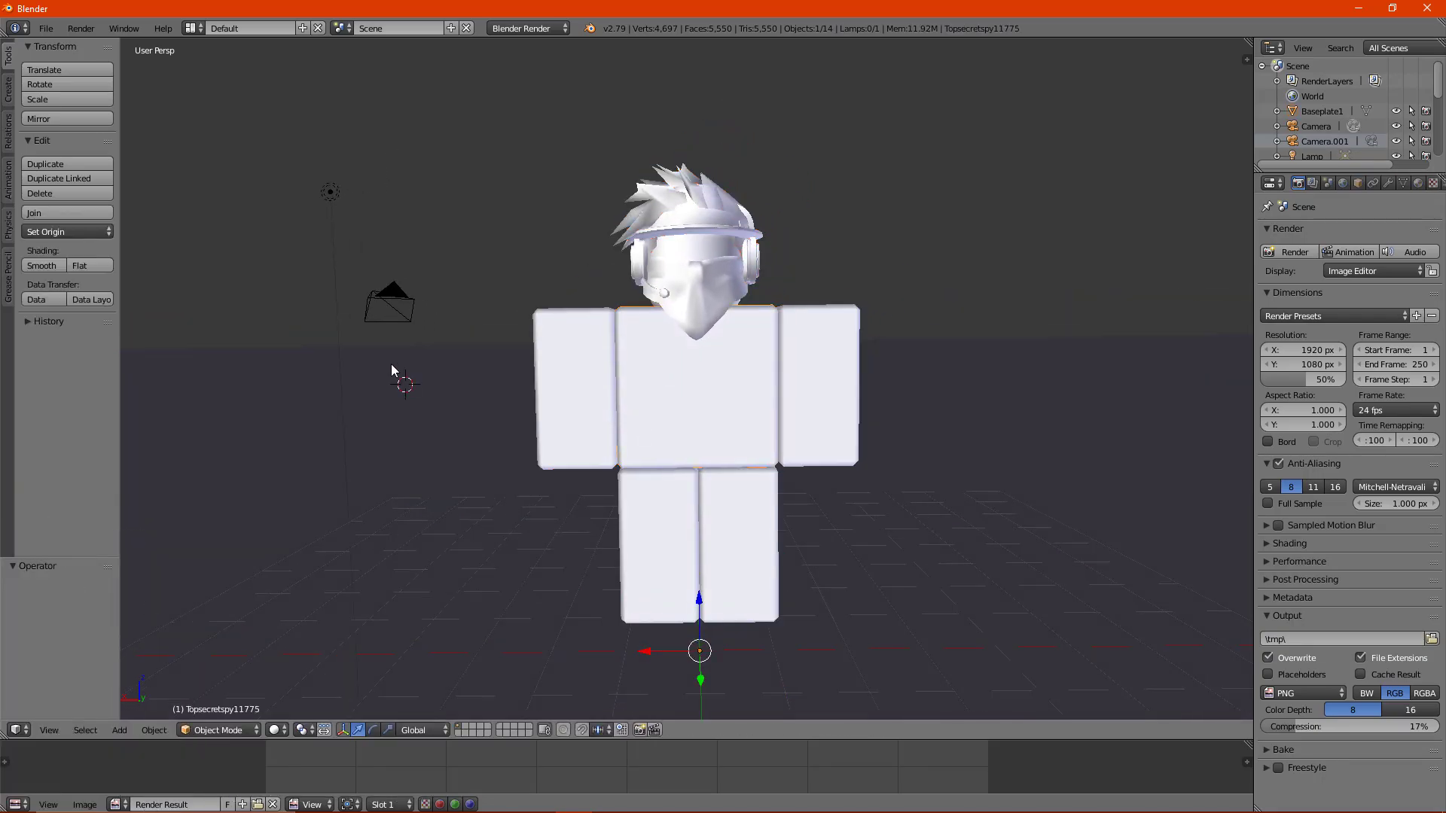
Step: Delete the Baseplate1 object
{"action": "right_click", "coordinate": [386, 397]}
{"action": "key", "text": "x"}
{"action": "left_click", "coordinate": [409, 403]}
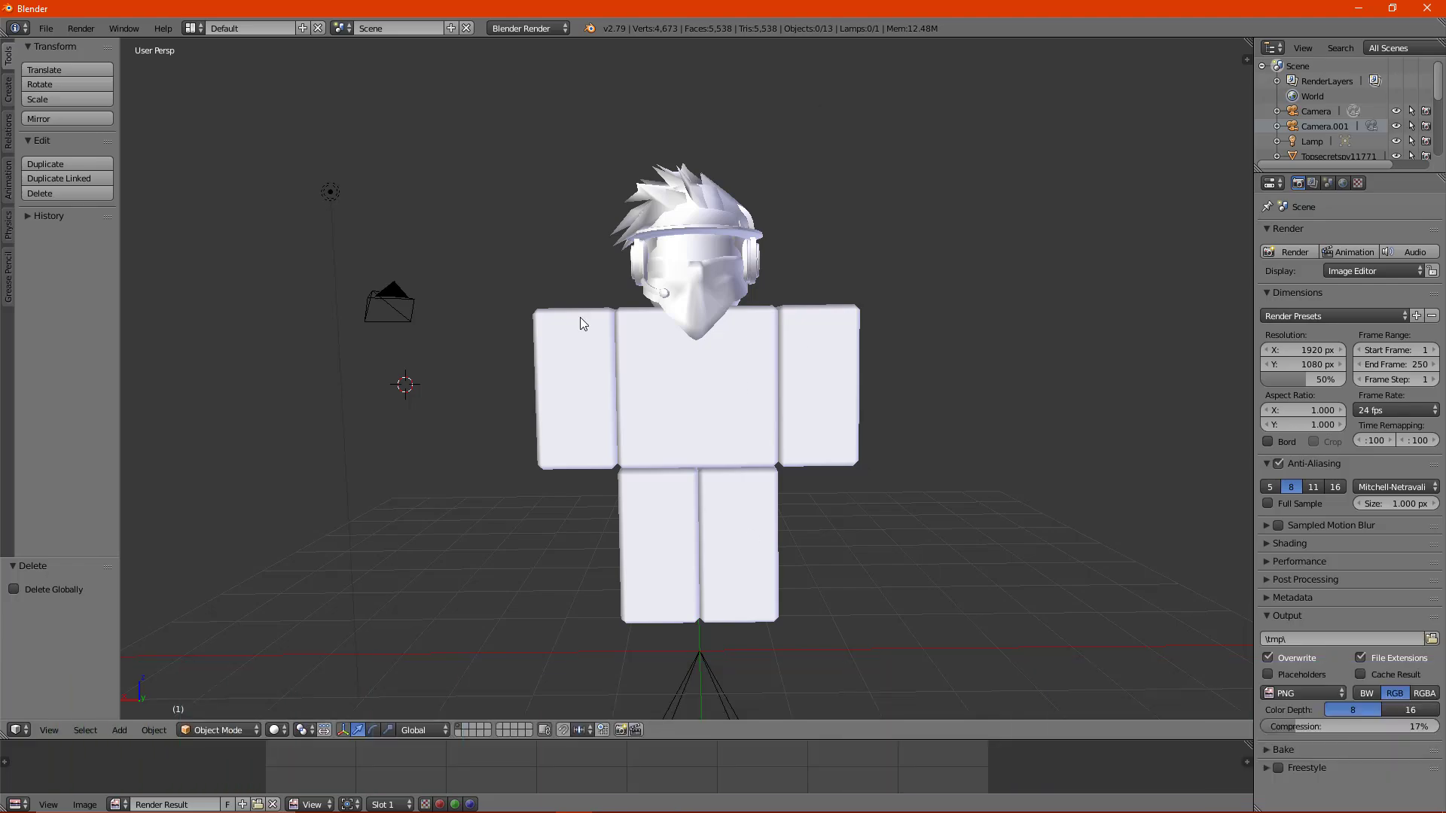
Step: Enable Ambient Occlusion and Textured Solid in the viewport Shading panel, then hide the panel
{"action": "left_click", "coordinate": [1246, 59]}
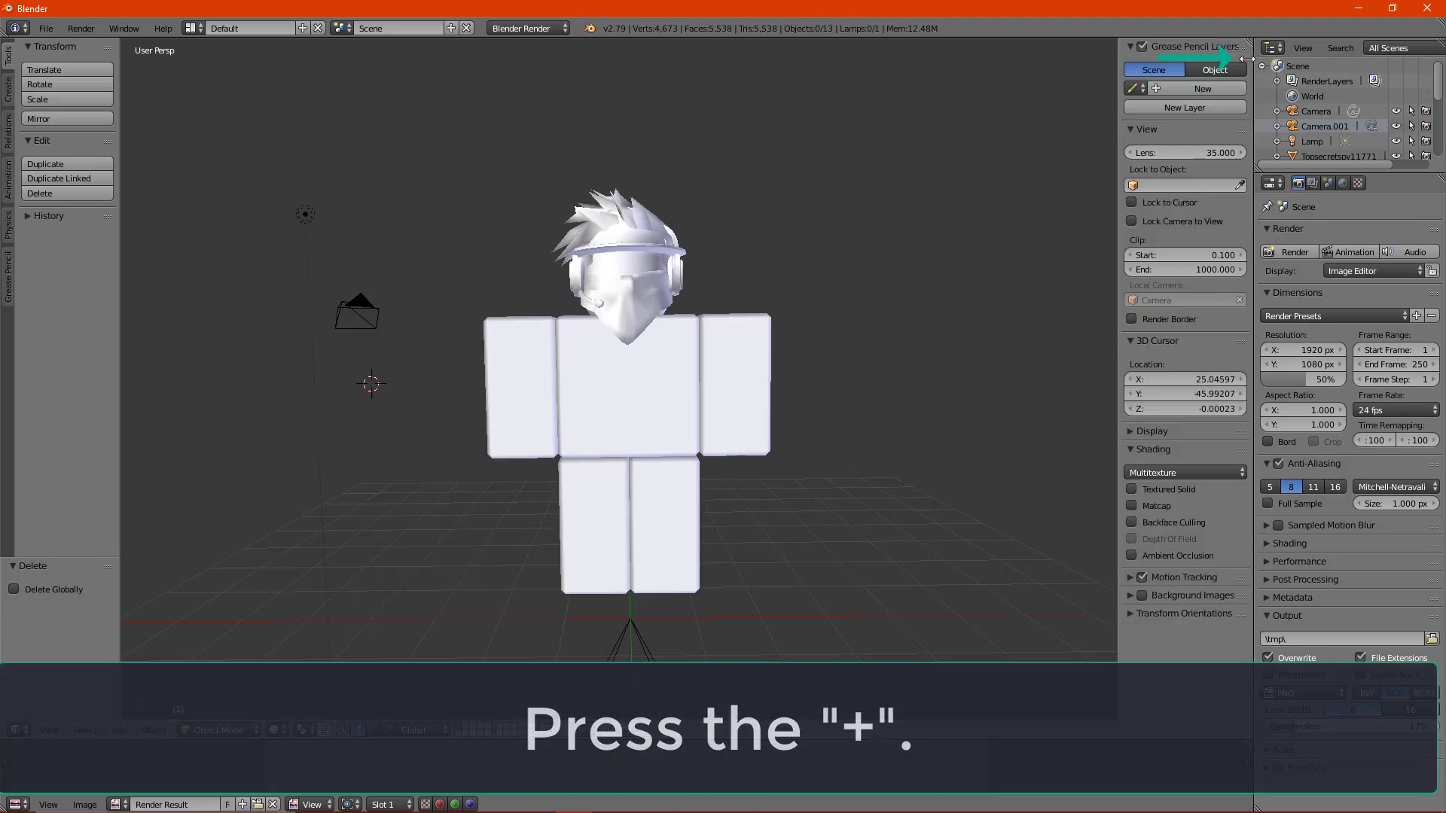
{"action": "left_click", "coordinate": [1131, 555]}
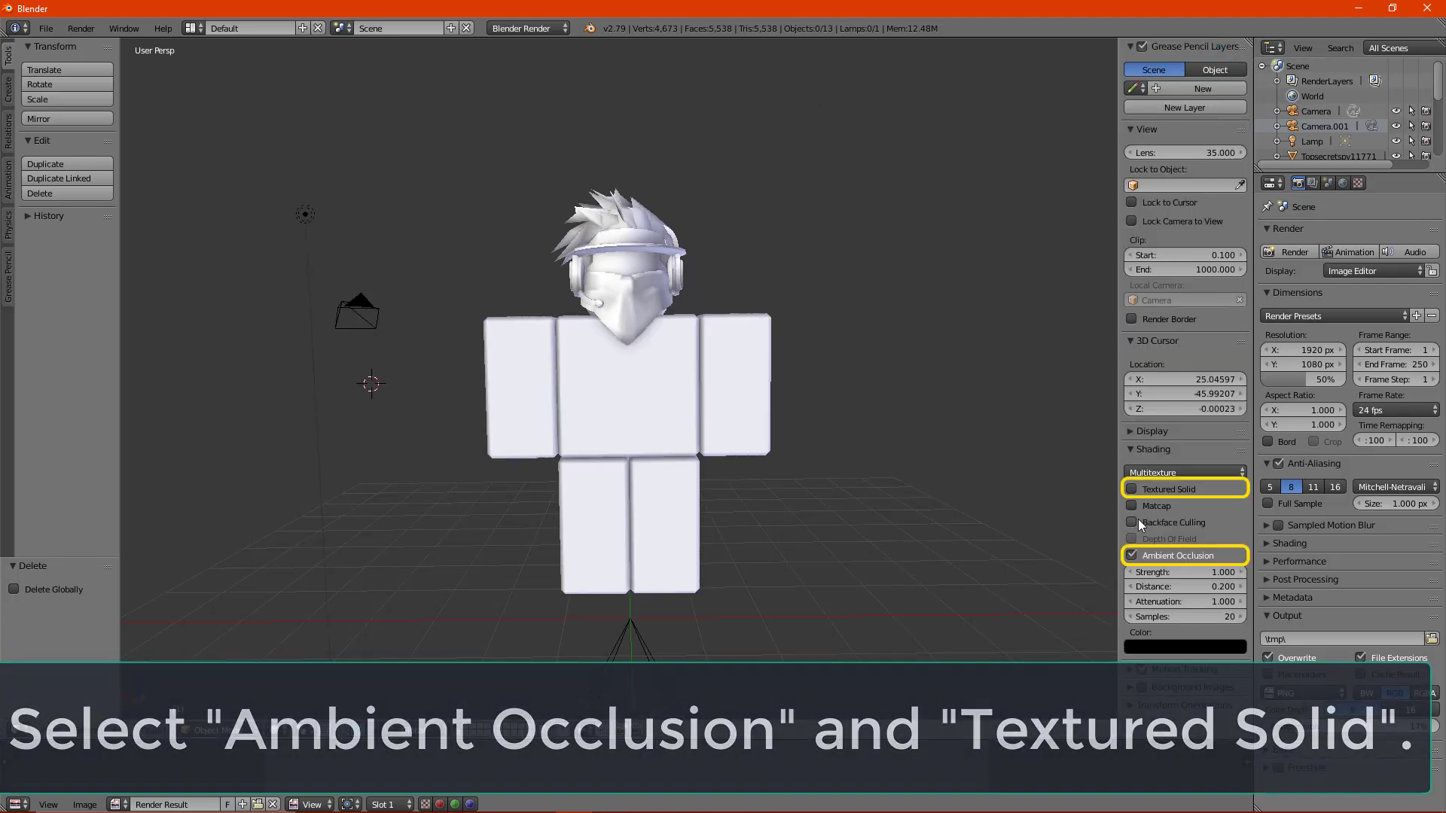
{"action": "left_click", "coordinate": [1135, 491]}
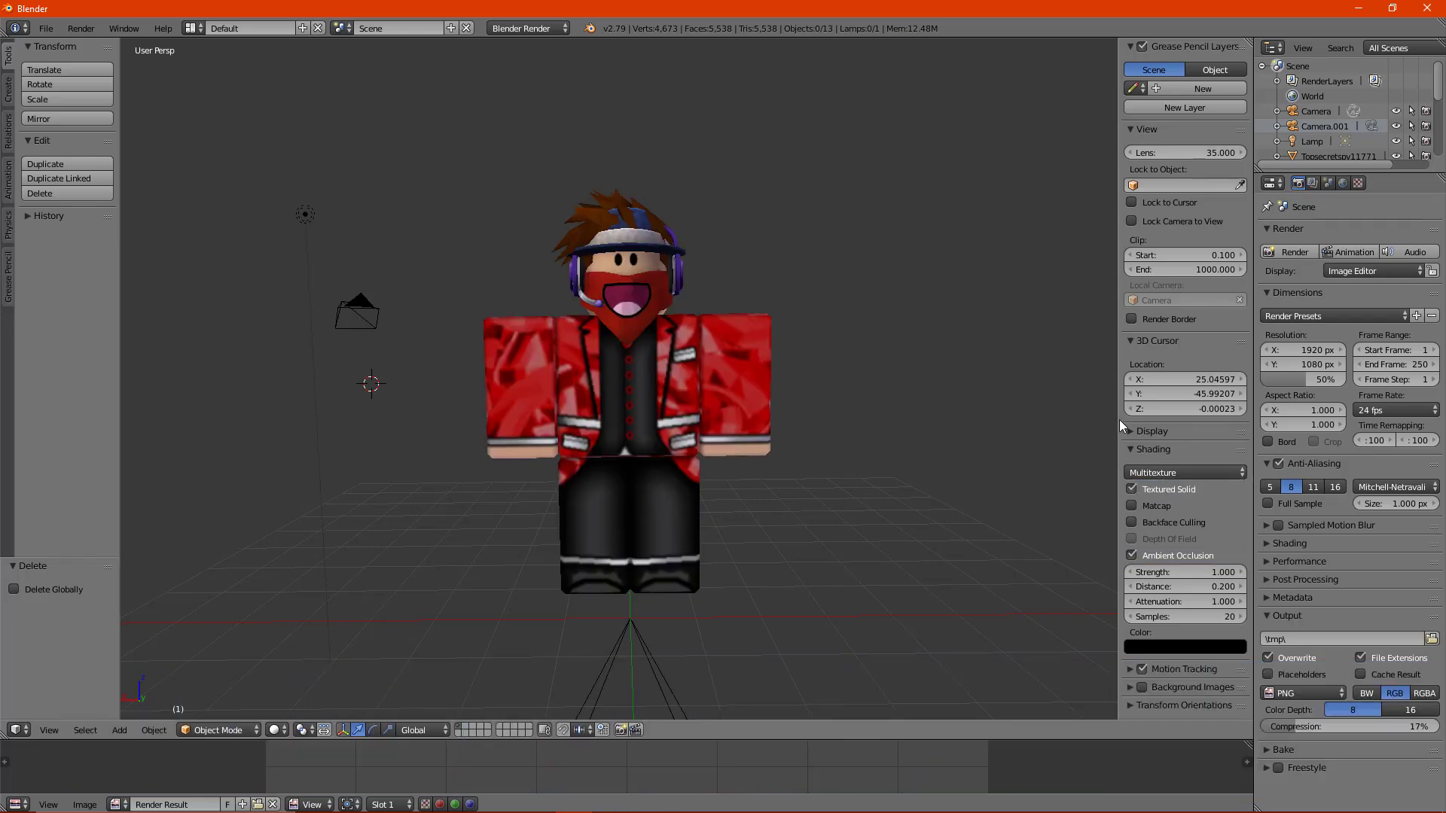
{"action": "left_click_drag", "start_coordinate": [1120, 425], "coordinate": [1308, 421]}
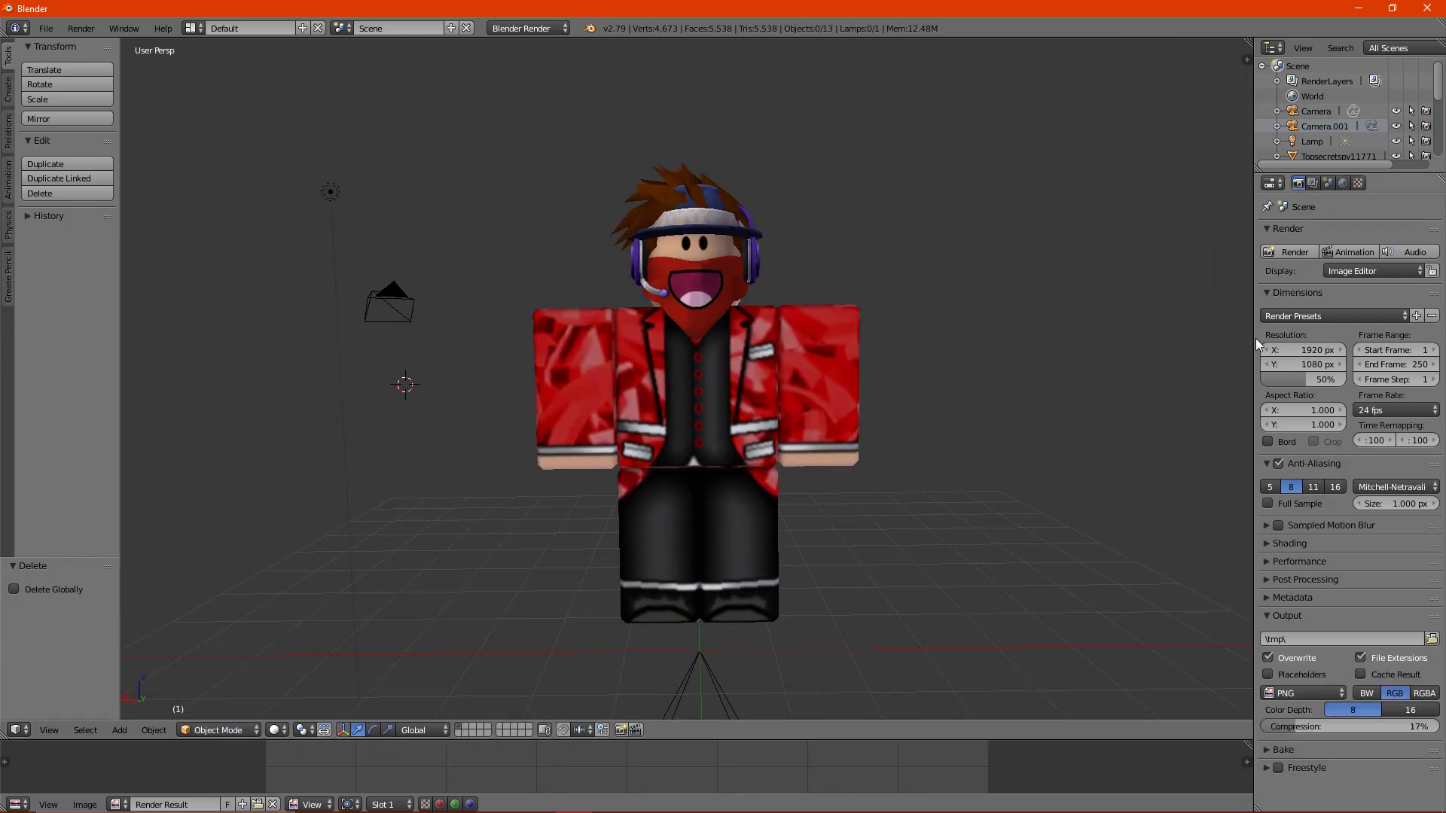
Step: Set render anti-aliasing to 16 samples, RGBA output, and transparent background alpha
{"action": "left_click", "coordinate": [1335, 487]}
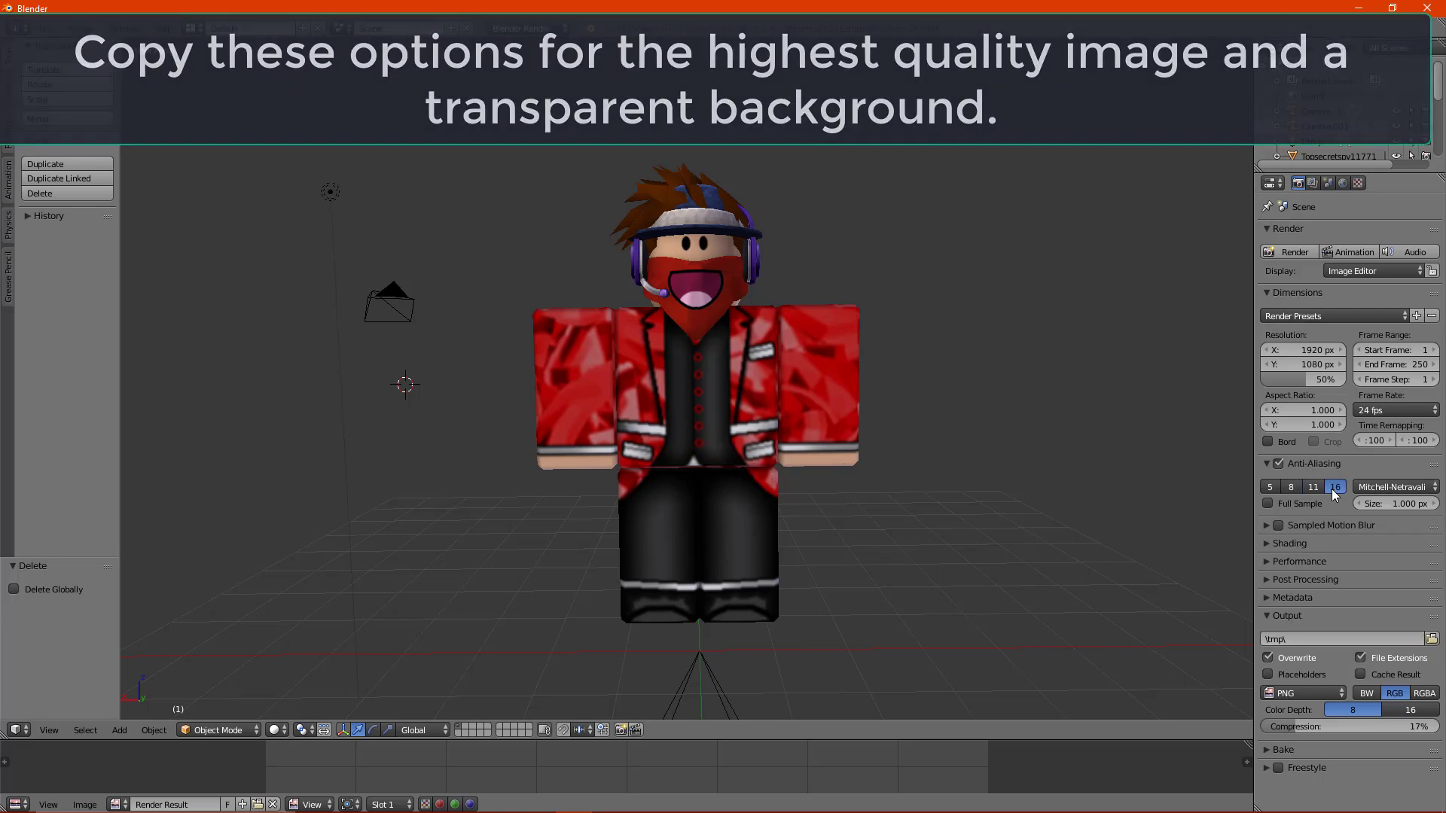
{"action": "left_click", "coordinate": [1422, 694]}
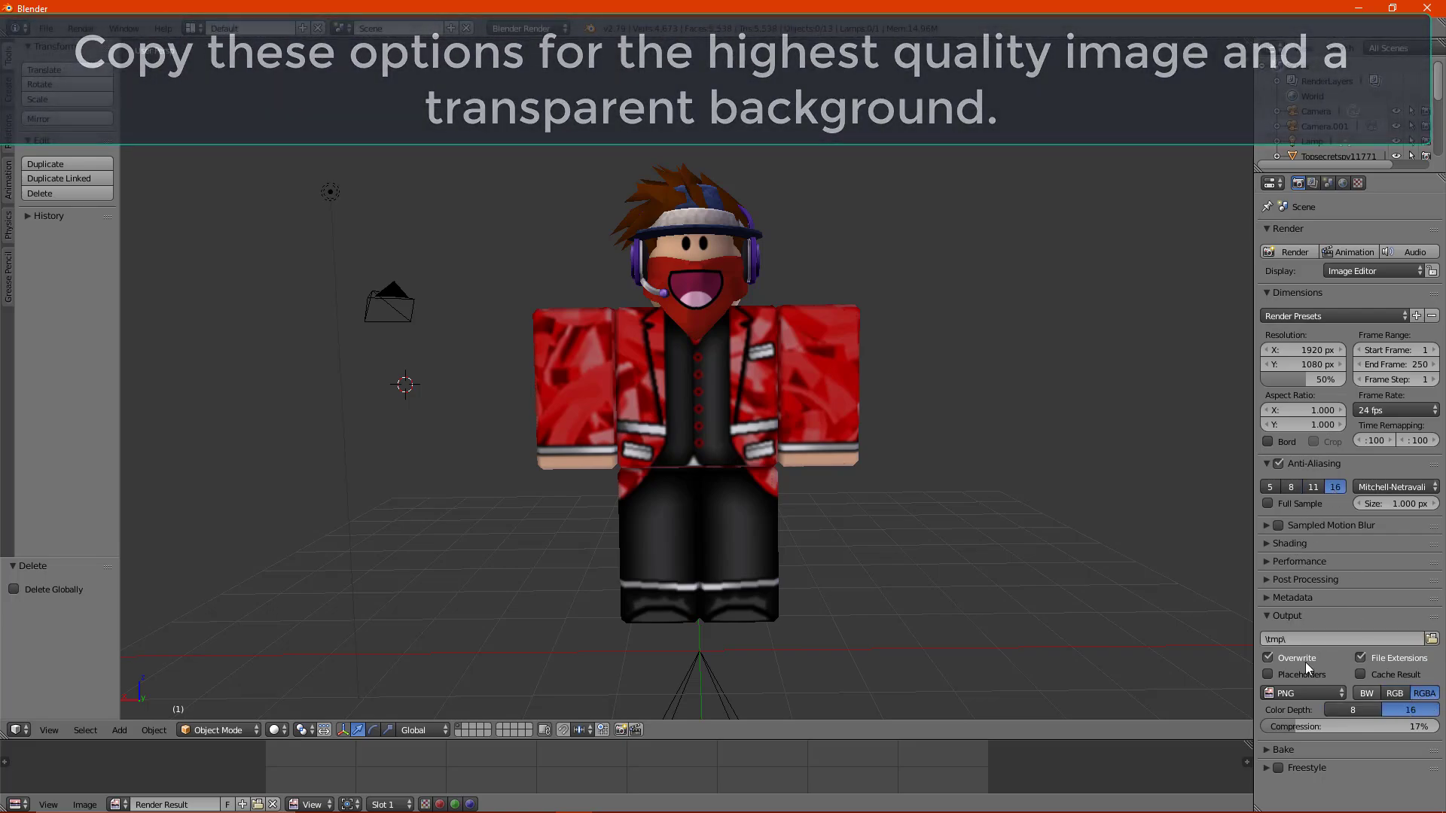
{"action": "left_click", "coordinate": [1294, 543]}
{"action": "left_click", "coordinate": [1404, 584]}
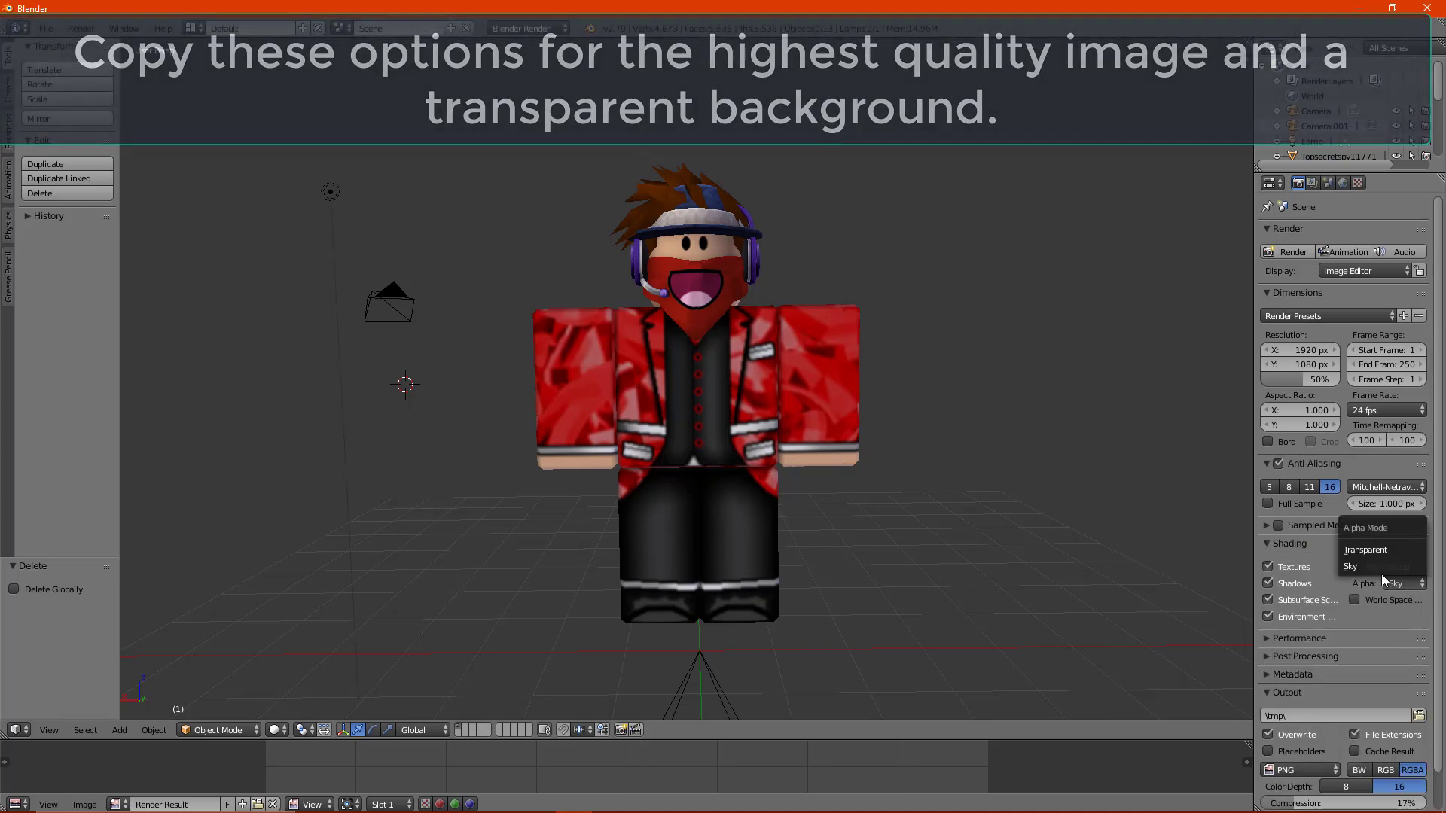
{"action": "left_click", "coordinate": [1377, 549]}
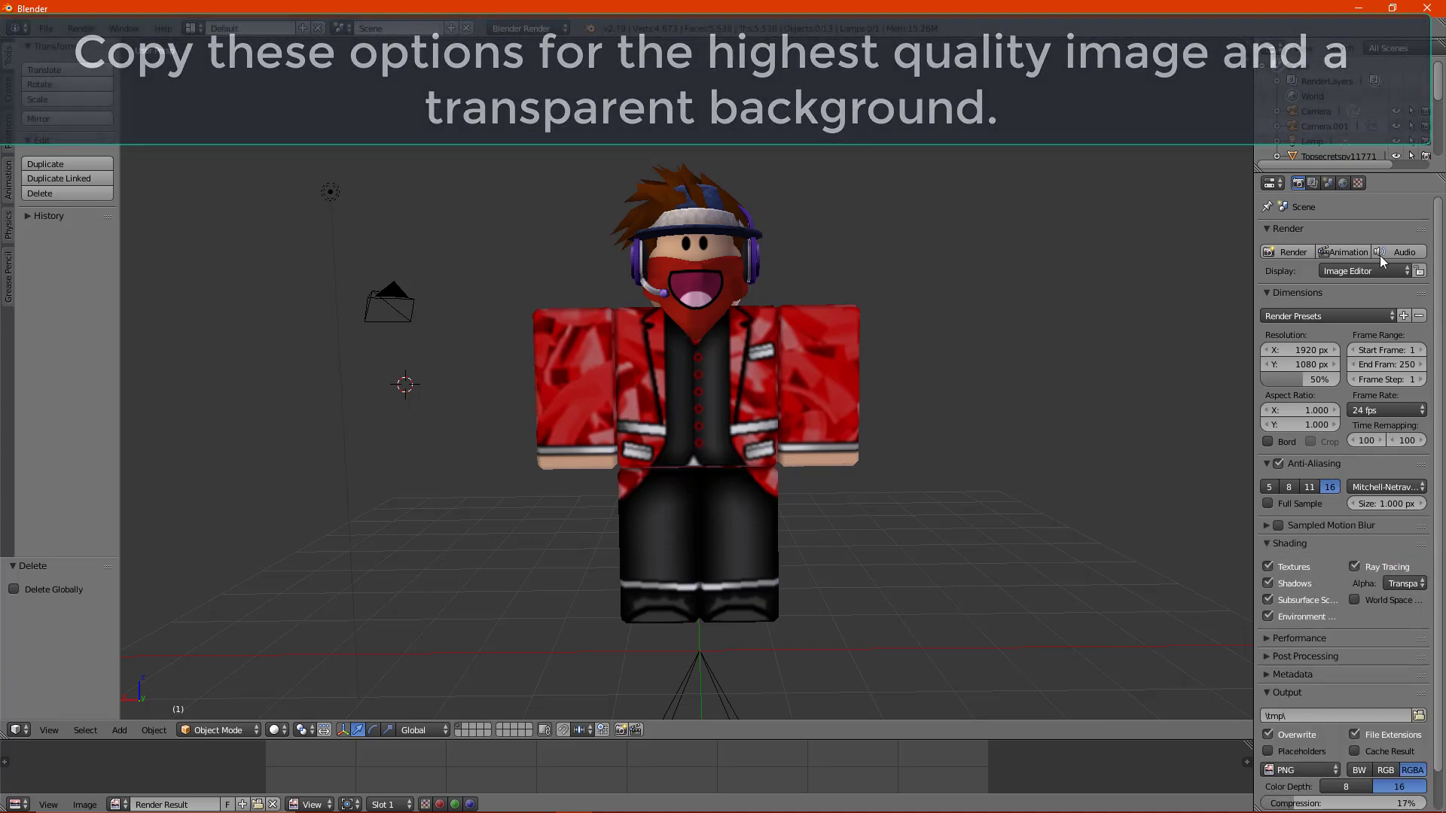
Step: Enable world Ambient Occlusion and Environment Lighting
{"action": "left_click", "coordinate": [1343, 184]}
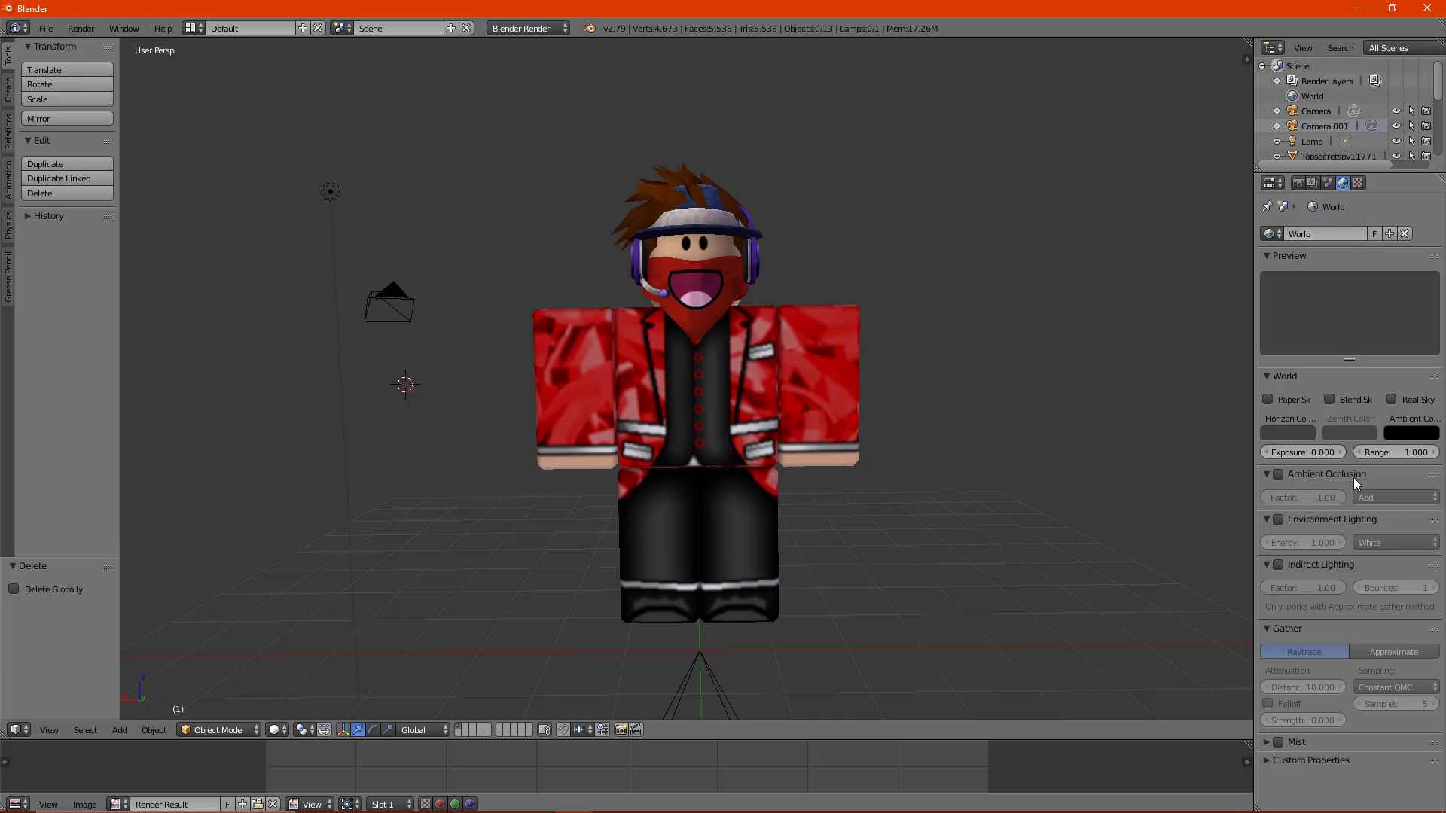
{"action": "left_click", "coordinate": [1278, 474]}
{"action": "left_click", "coordinate": [1279, 519]}
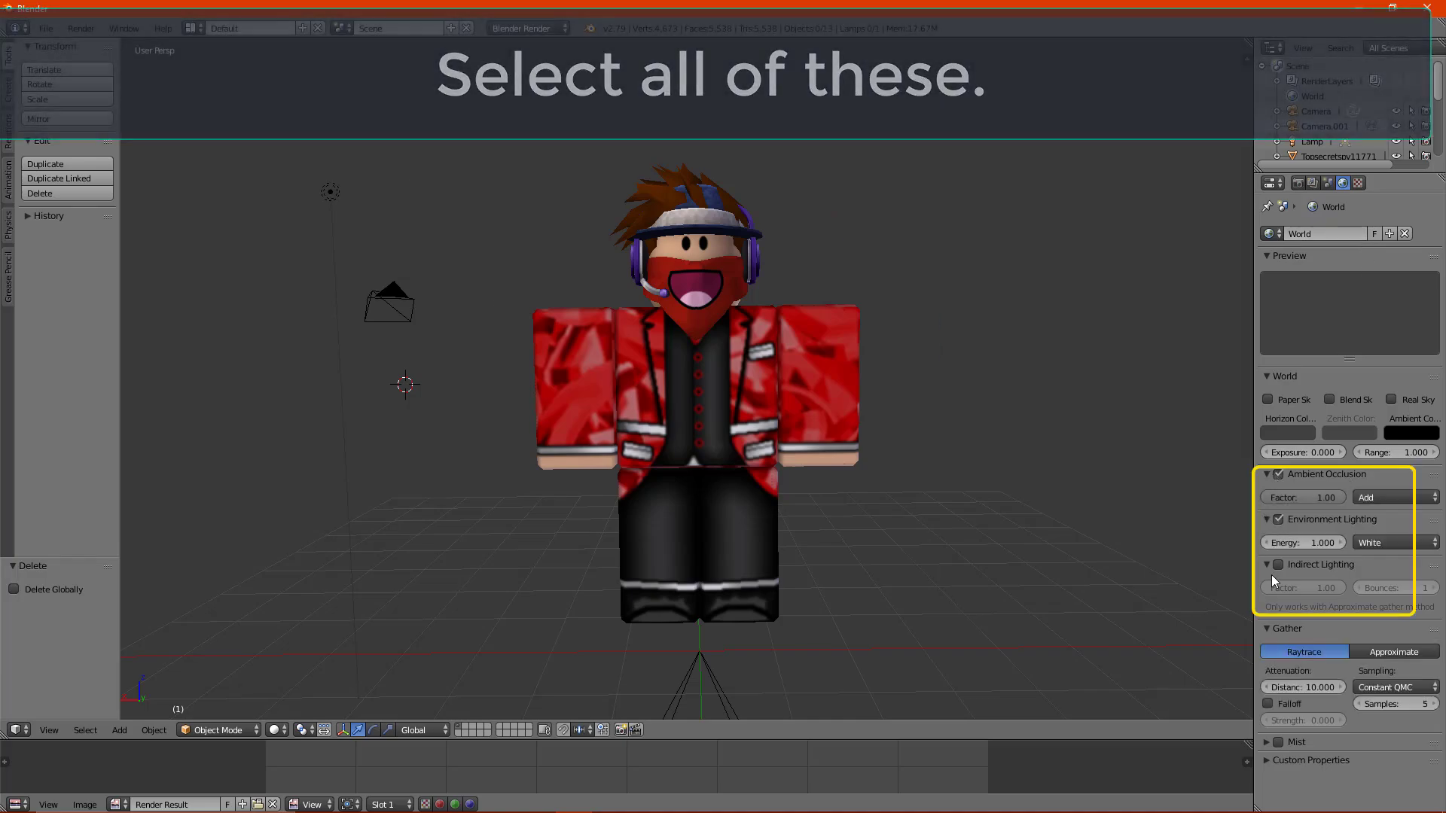
{"action": "left_click", "coordinate": [1297, 183]}
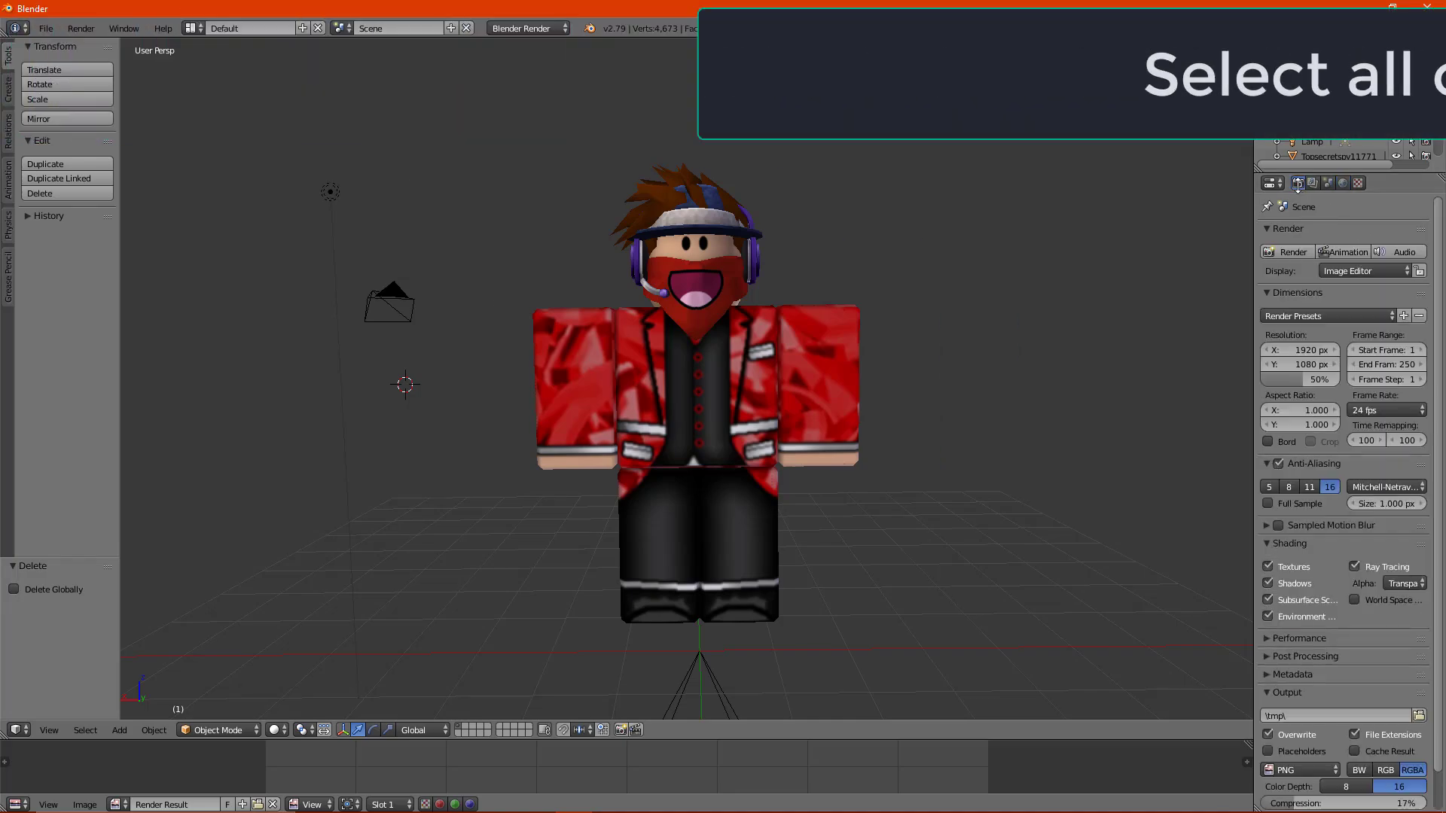
Step: Rotate one arm up into a waving pose and move the other arm slightly outward
{"action": "left_click", "coordinate": [833, 392]}
{"action": "left_click", "coordinate": [373, 730]}
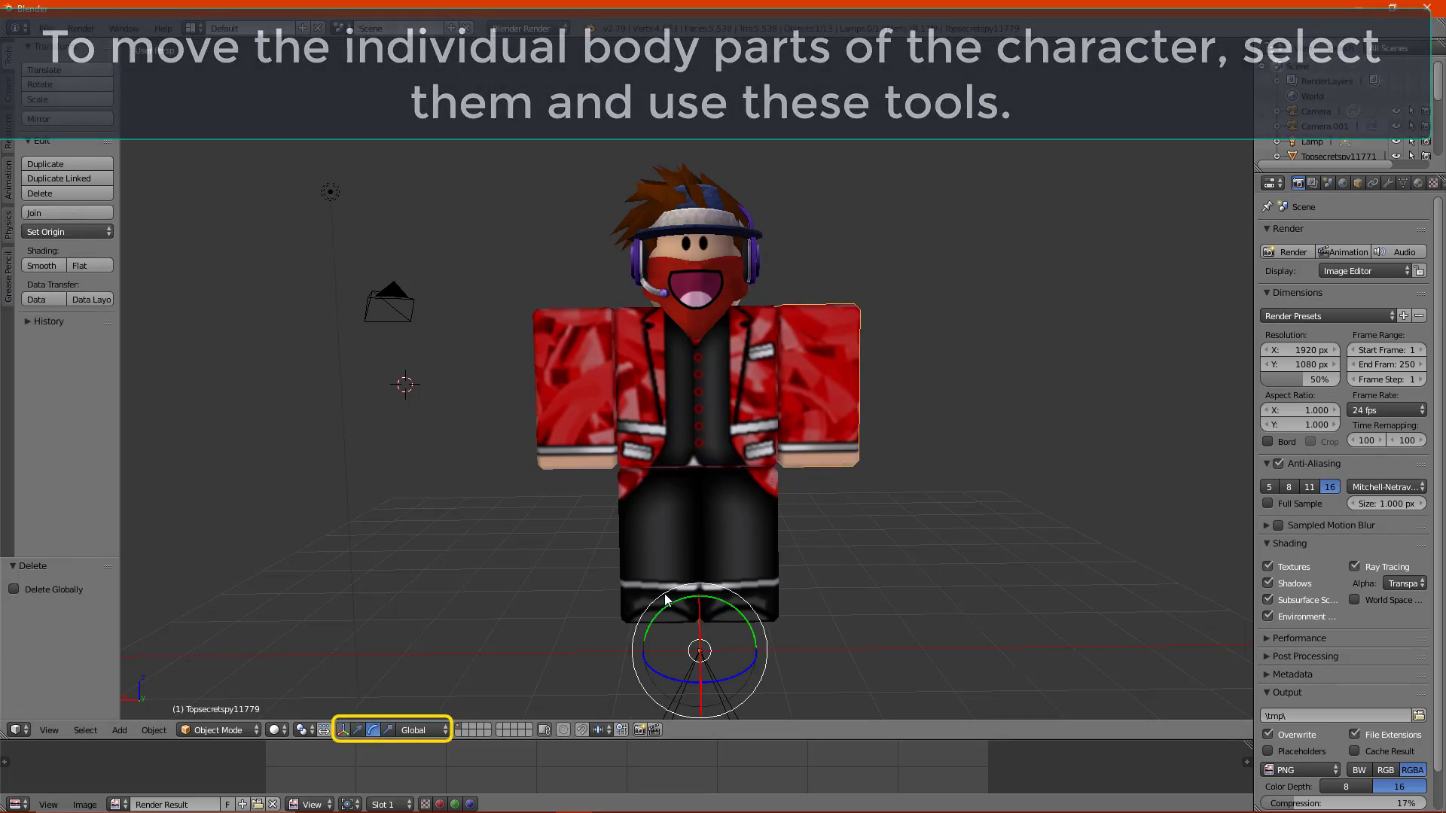
{"action": "left_click_drag", "start_coordinate": [666, 601], "coordinate": [522, 678]}
{"action": "left_click_drag", "start_coordinate": [648, 622], "coordinate": [620, 623]}
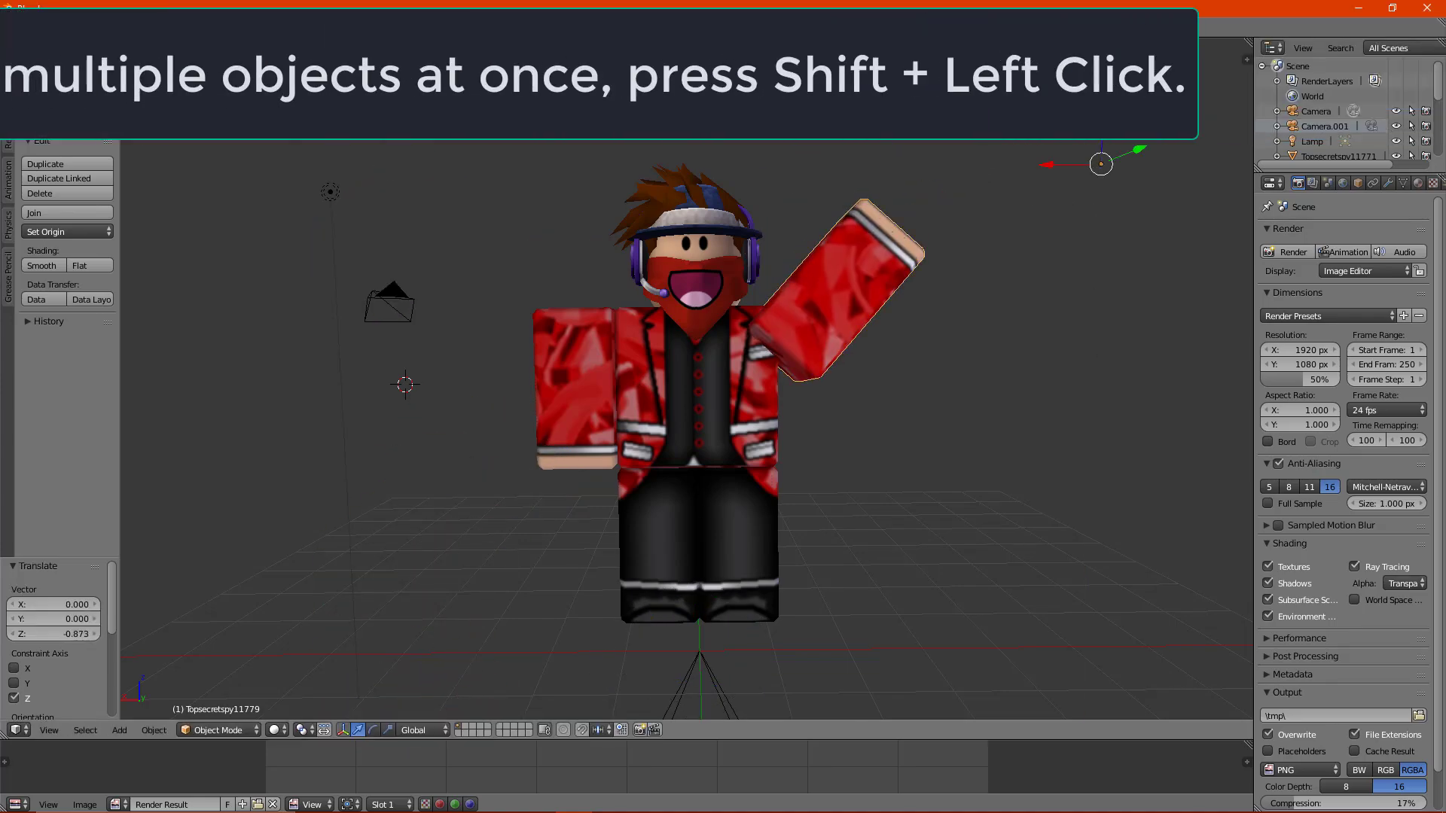
{"action": "mouse_move", "coordinate": [1139, 150]}
{"action": "left_mouse_down"}
{"action": "mouse_move", "coordinate": [1049, 152]}
{"action": "mouse_move", "coordinate": [1047, 180]}
{"action": "left_mouse_up"}
{"action": "left_click", "coordinate": [373, 729]}
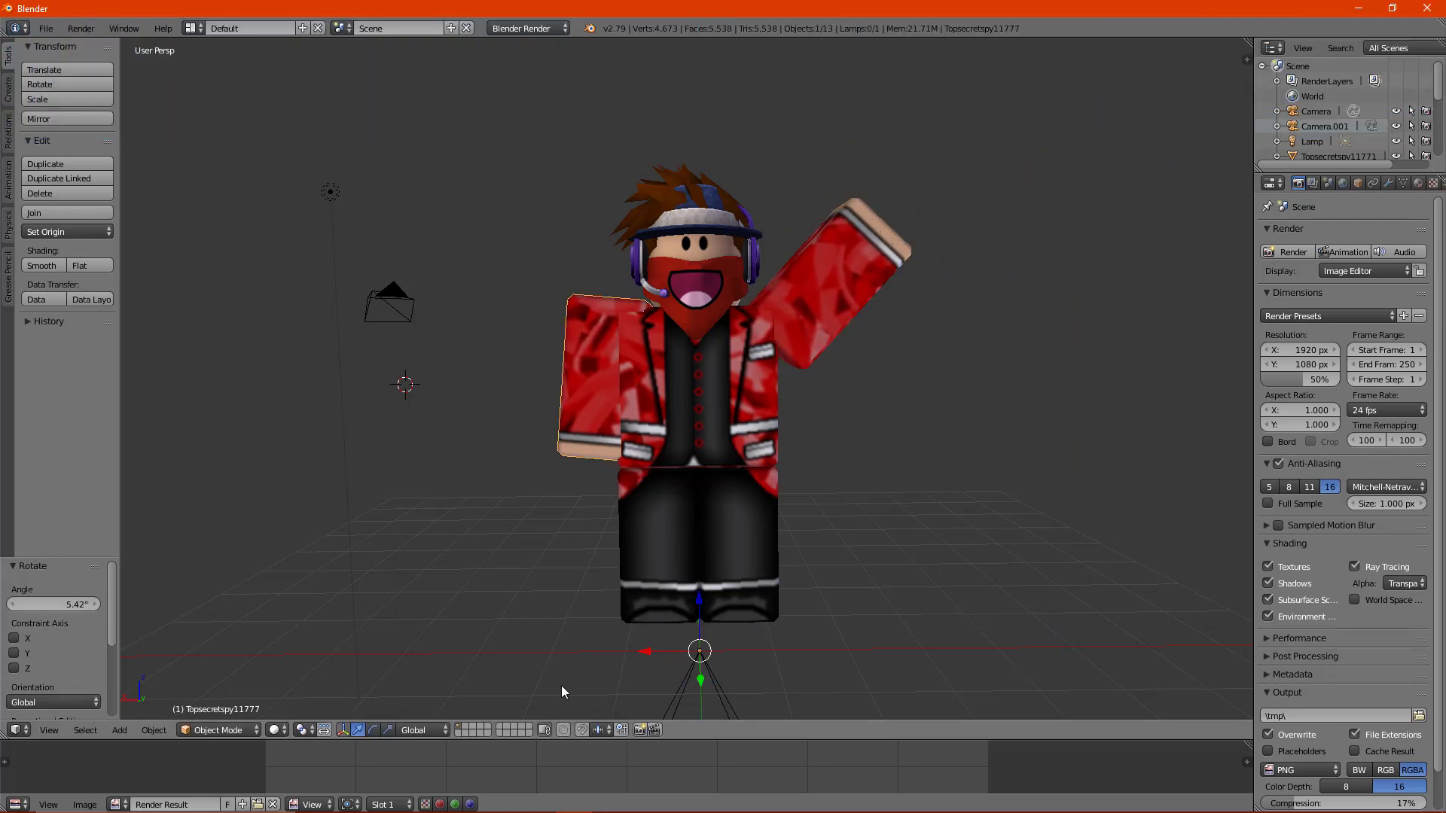
{"action": "mouse_move", "coordinate": [562, 688]}
{"action": "left_mouse_down"}
{"action": "mouse_move", "coordinate": [678, 662]}
{"action": "mouse_move", "coordinate": [677, 630]}
{"action": "mouse_move", "coordinate": [690, 649]}
{"action": "left_mouse_up"}
Step: Nudge the head left and shift the right leg sideways along X
{"action": "right_click", "coordinate": [686, 249]}
{"action": "right_click", "coordinate": [680, 520]}
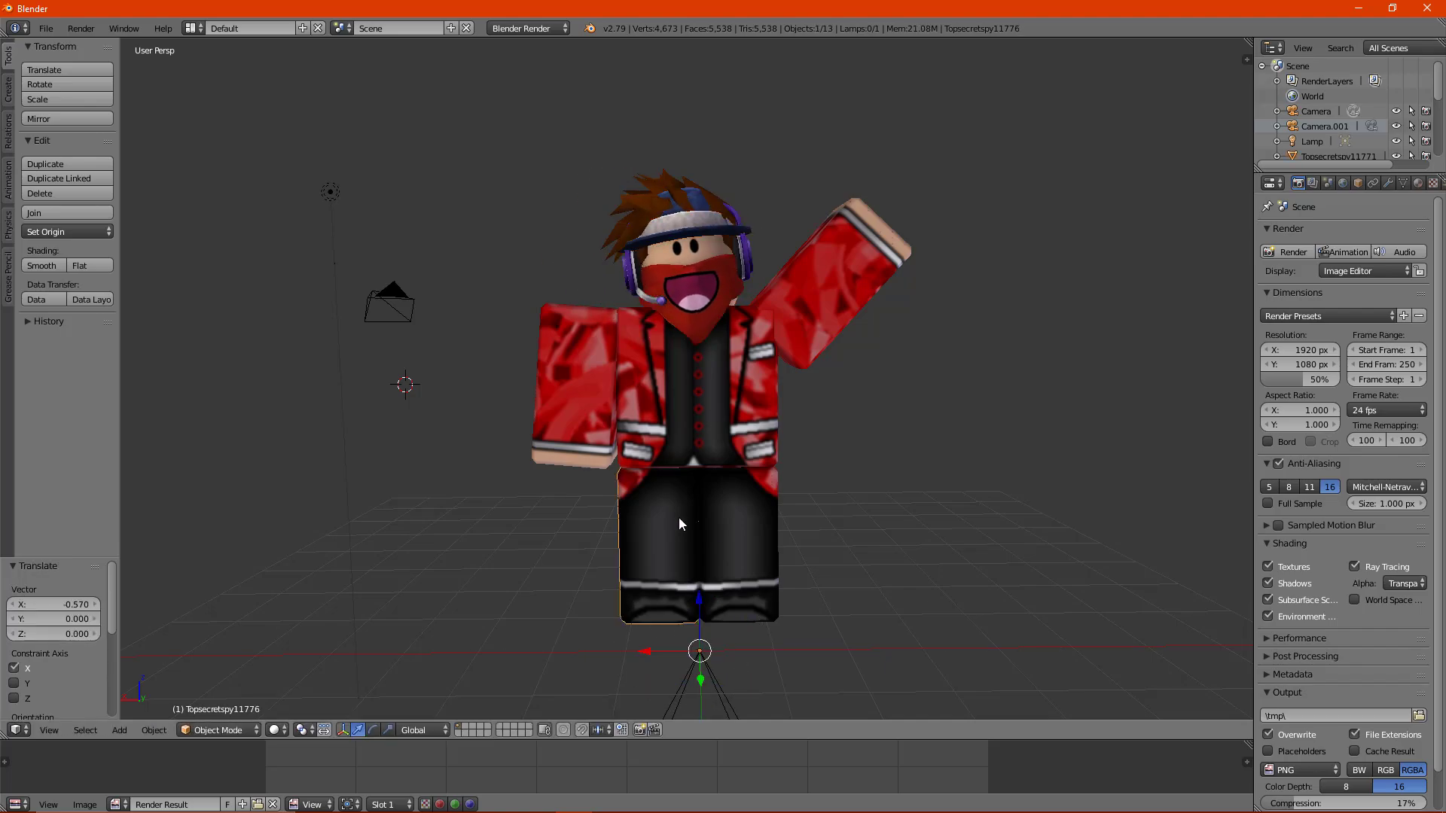
{"action": "left_click", "coordinate": [651, 660]}
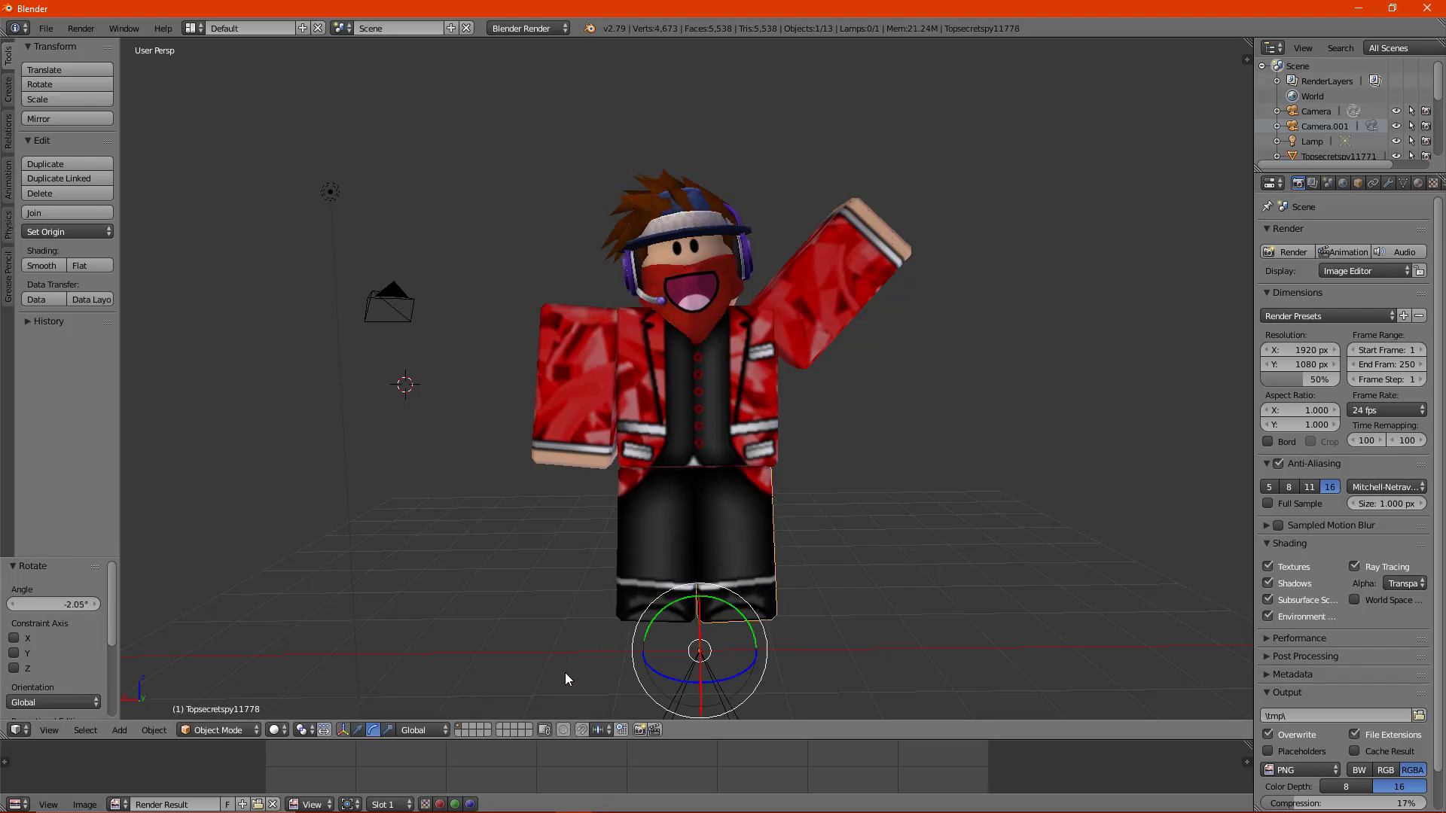
{"action": "left_click_drag", "start_coordinate": [656, 663], "coordinate": [685, 475]}
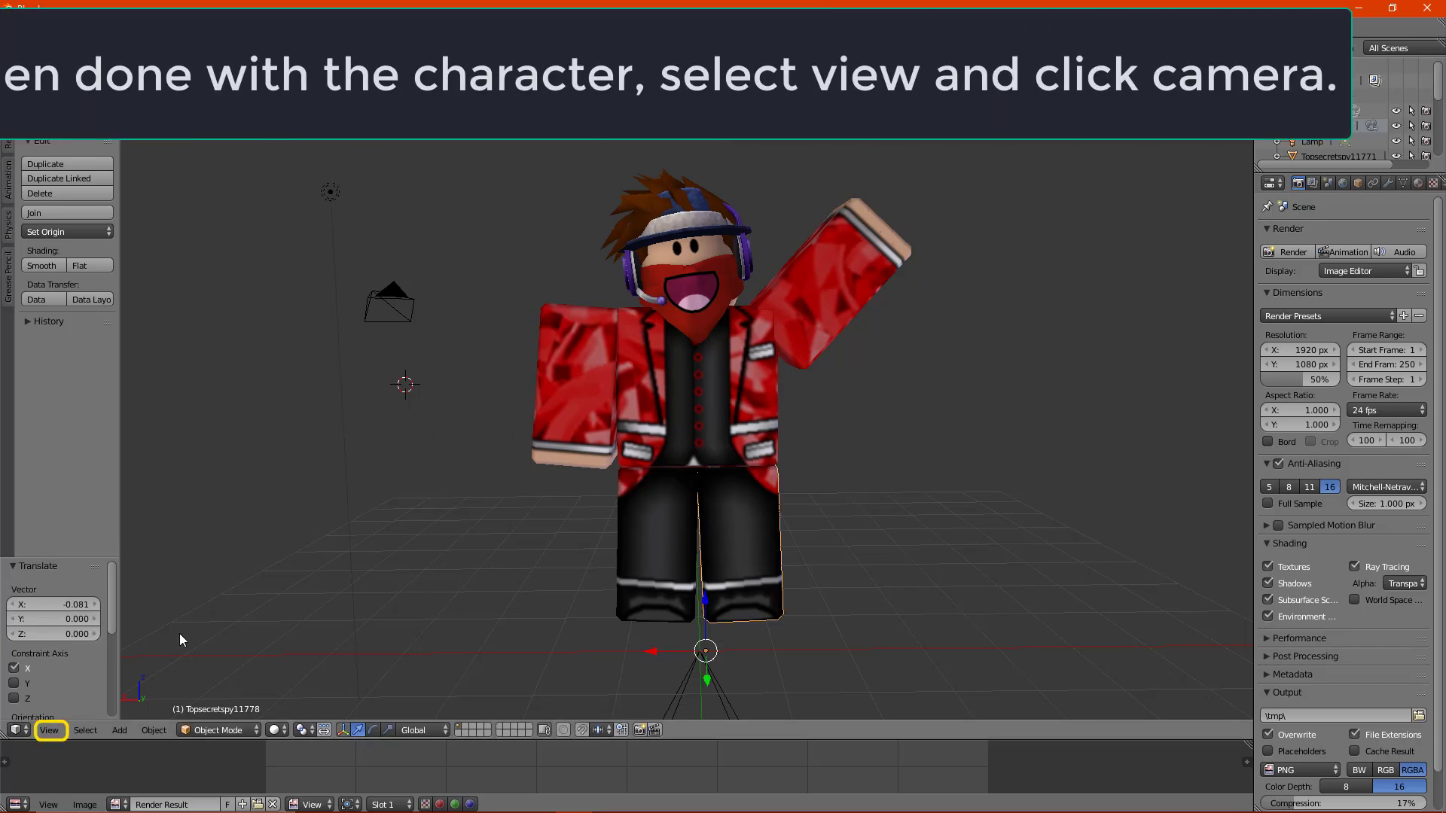
Step: Look through the scene camera and fly it to frame the waving character from the front
{"action": "left_click", "coordinate": [49, 732]}
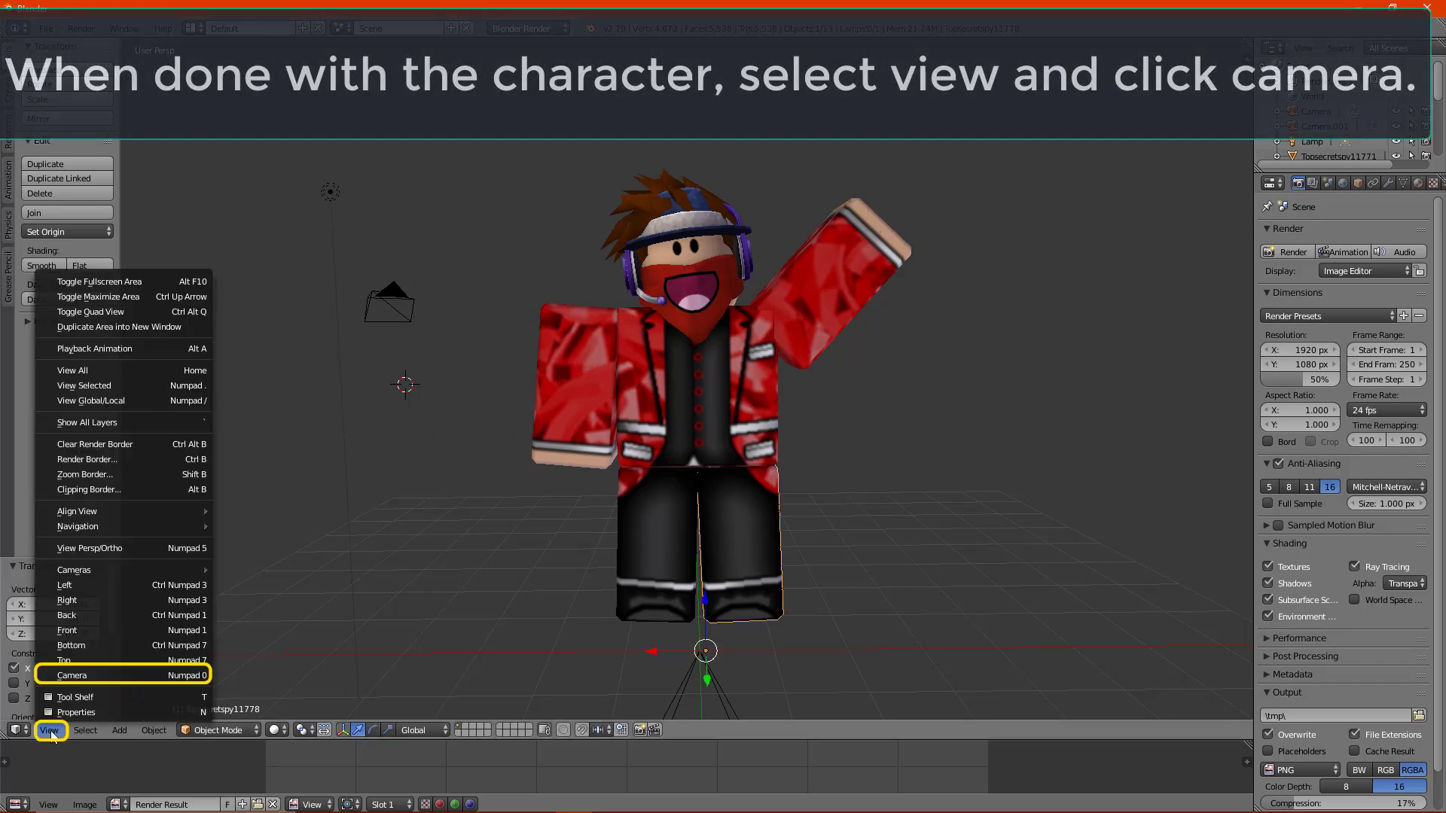
{"action": "left_click", "coordinate": [86, 675]}
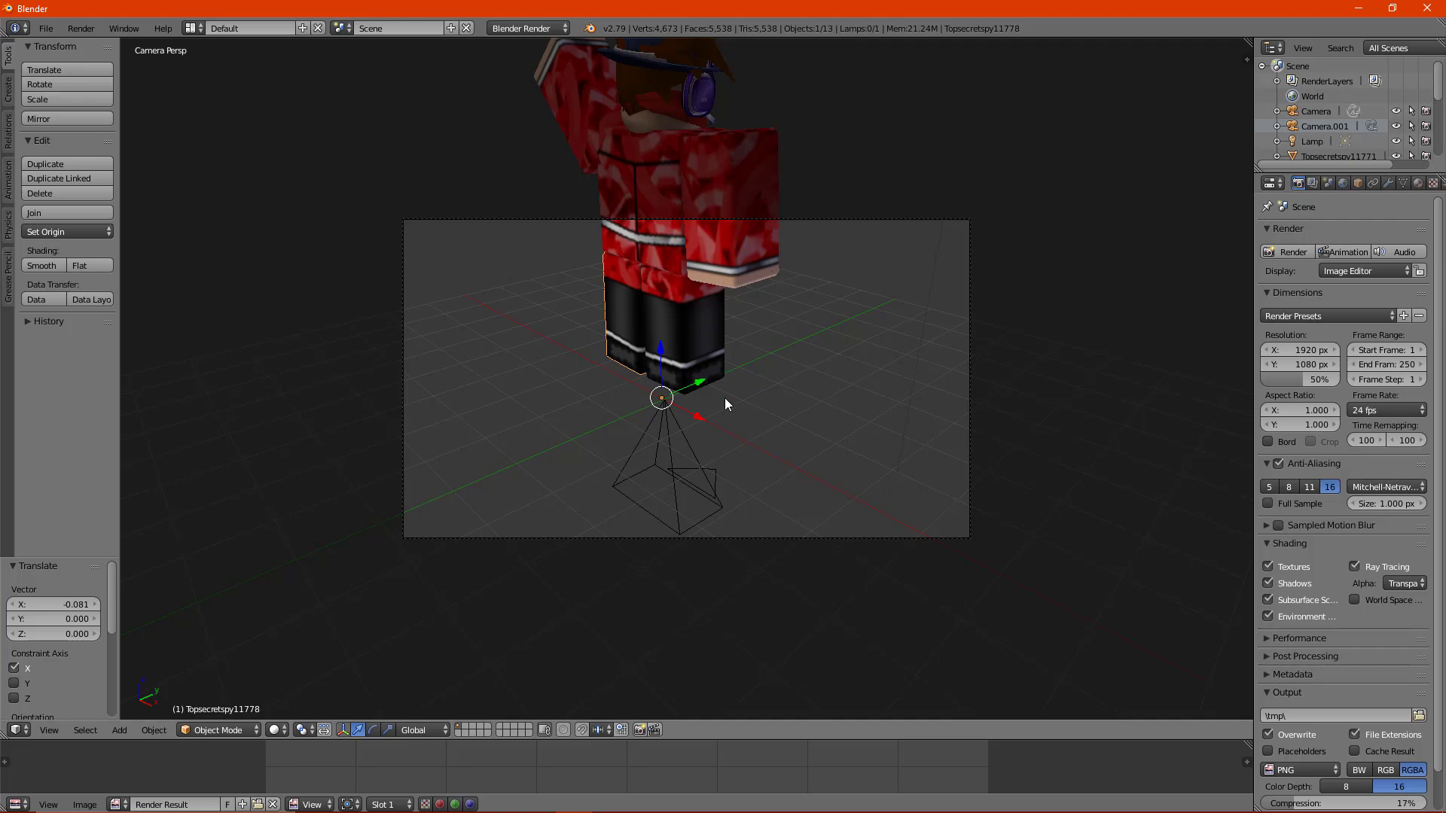
{"action": "key", "text": "shift+f"}
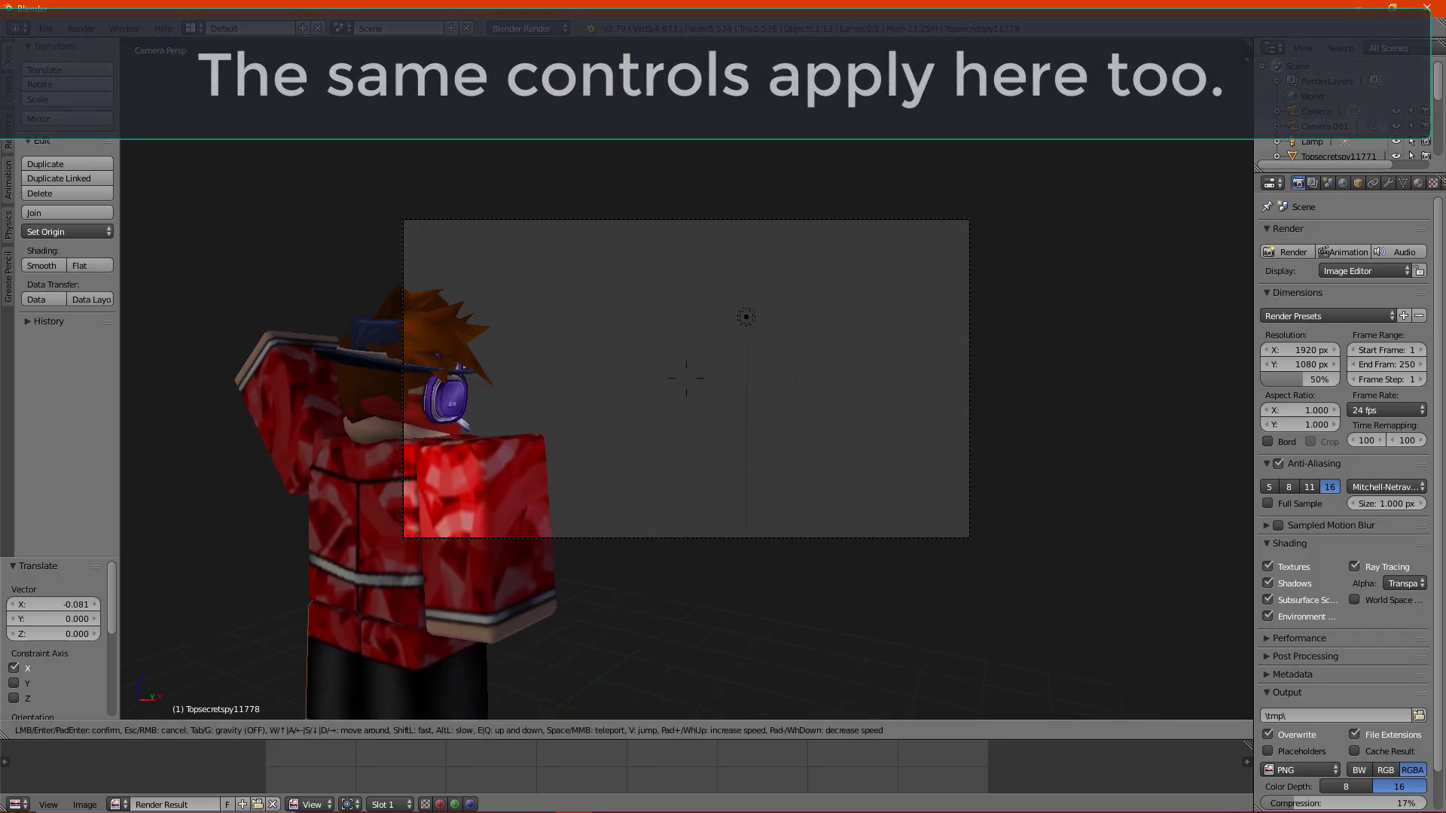
{"action": "key", "text": "s"}
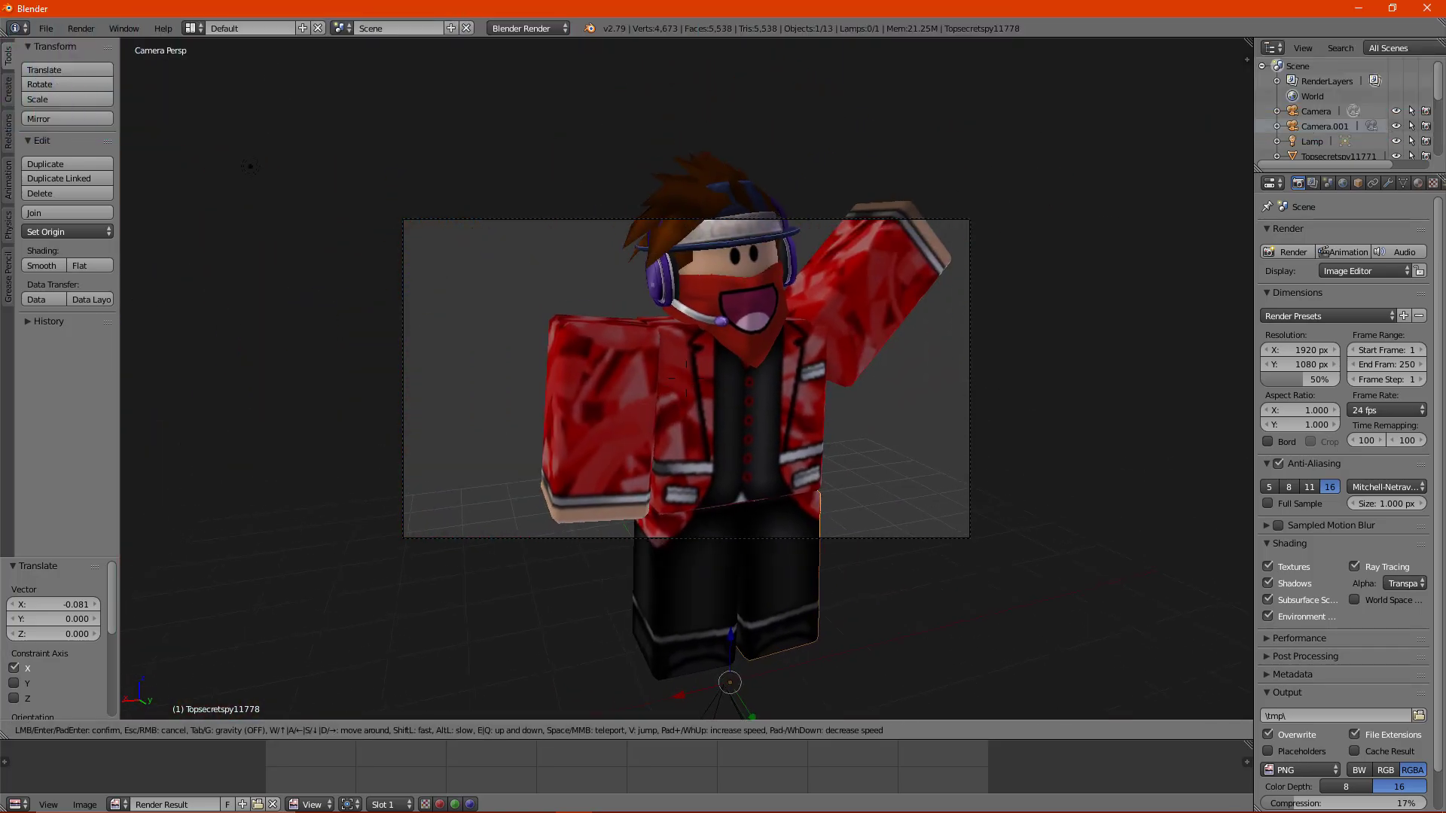
{"action": "key", "text": "d"}
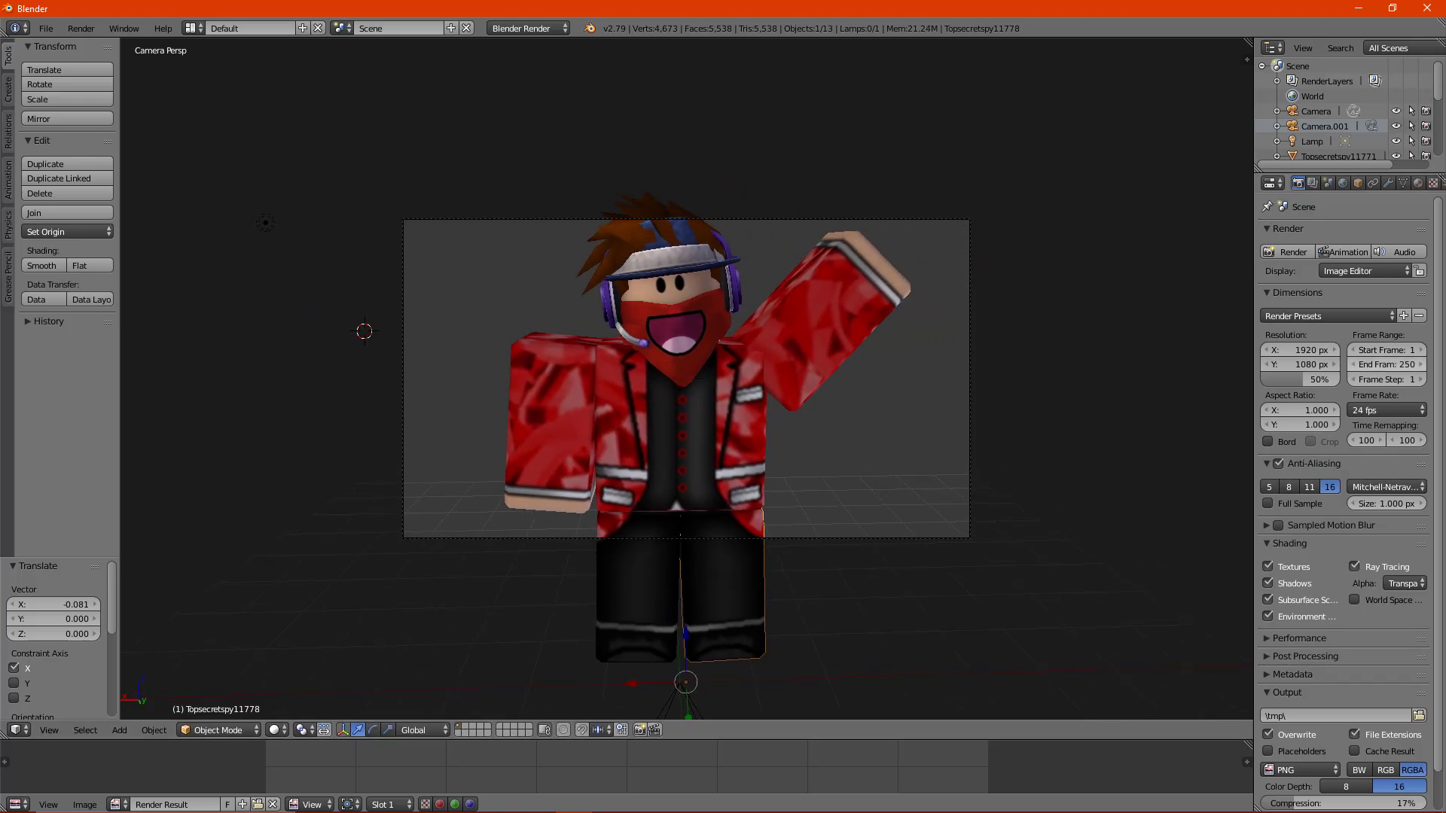
Step: Set the render resolution to 10000 × 10000 px and reframe the square camera shot
{"action": "left_click", "coordinate": [1307, 350]}
{"action": "type", "text": "10"}
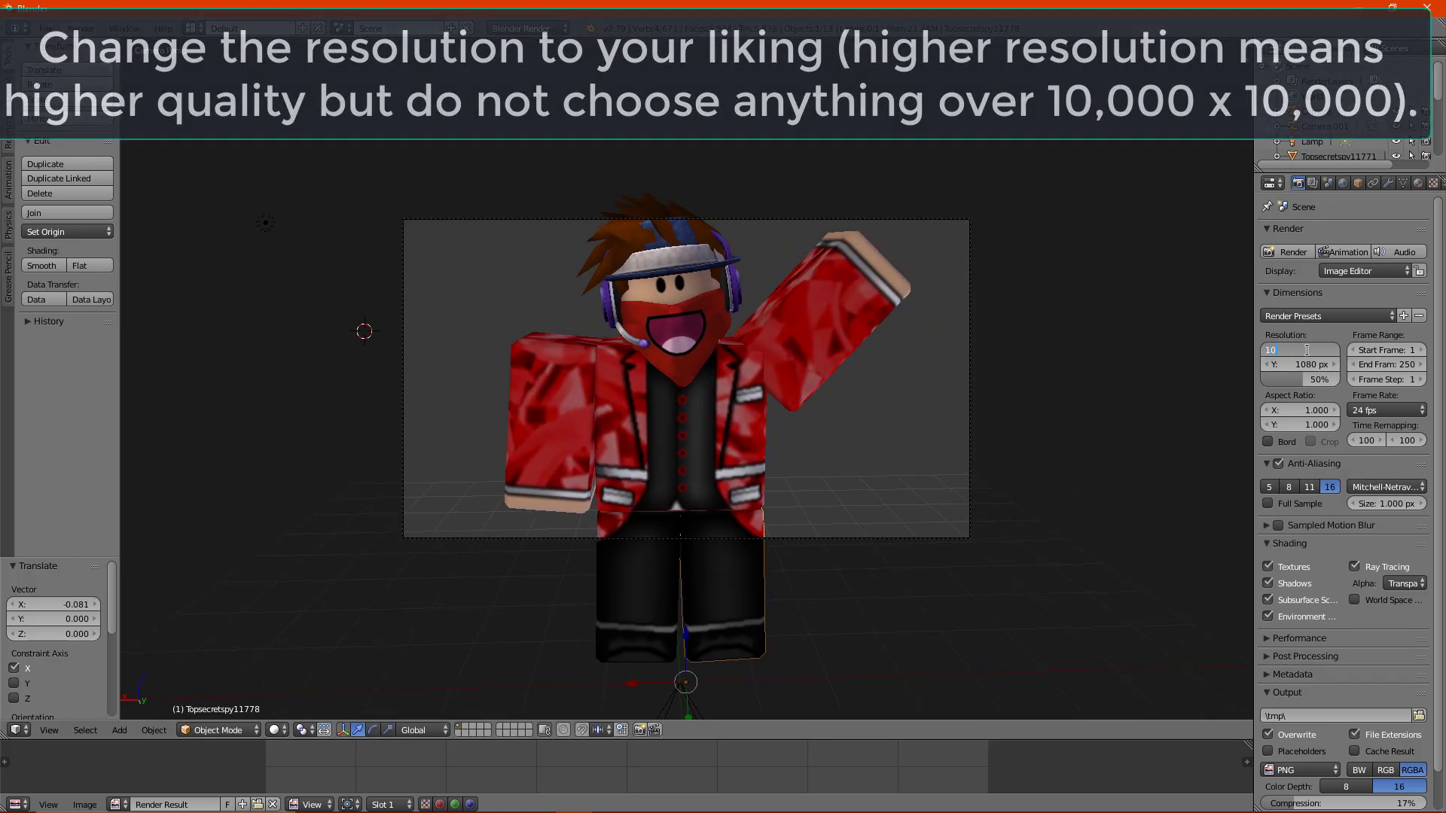
{"action": "type", "text": "000"}
{"action": "key", "text": "Return"}
{"action": "left_click", "coordinate": [1314, 364]}
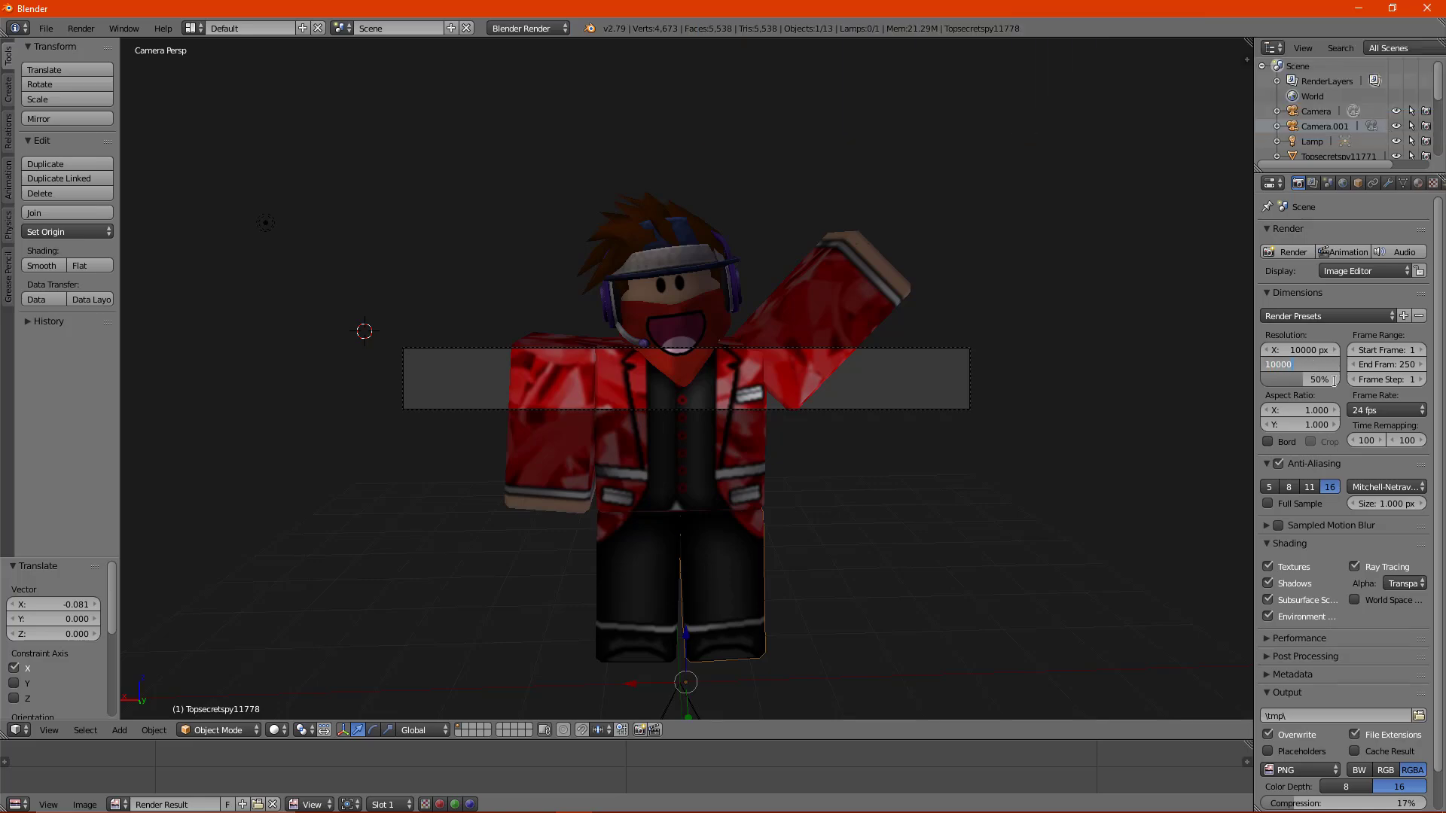
{"action": "key", "text": "Return"}
{"action": "key", "text": "shift+f"}
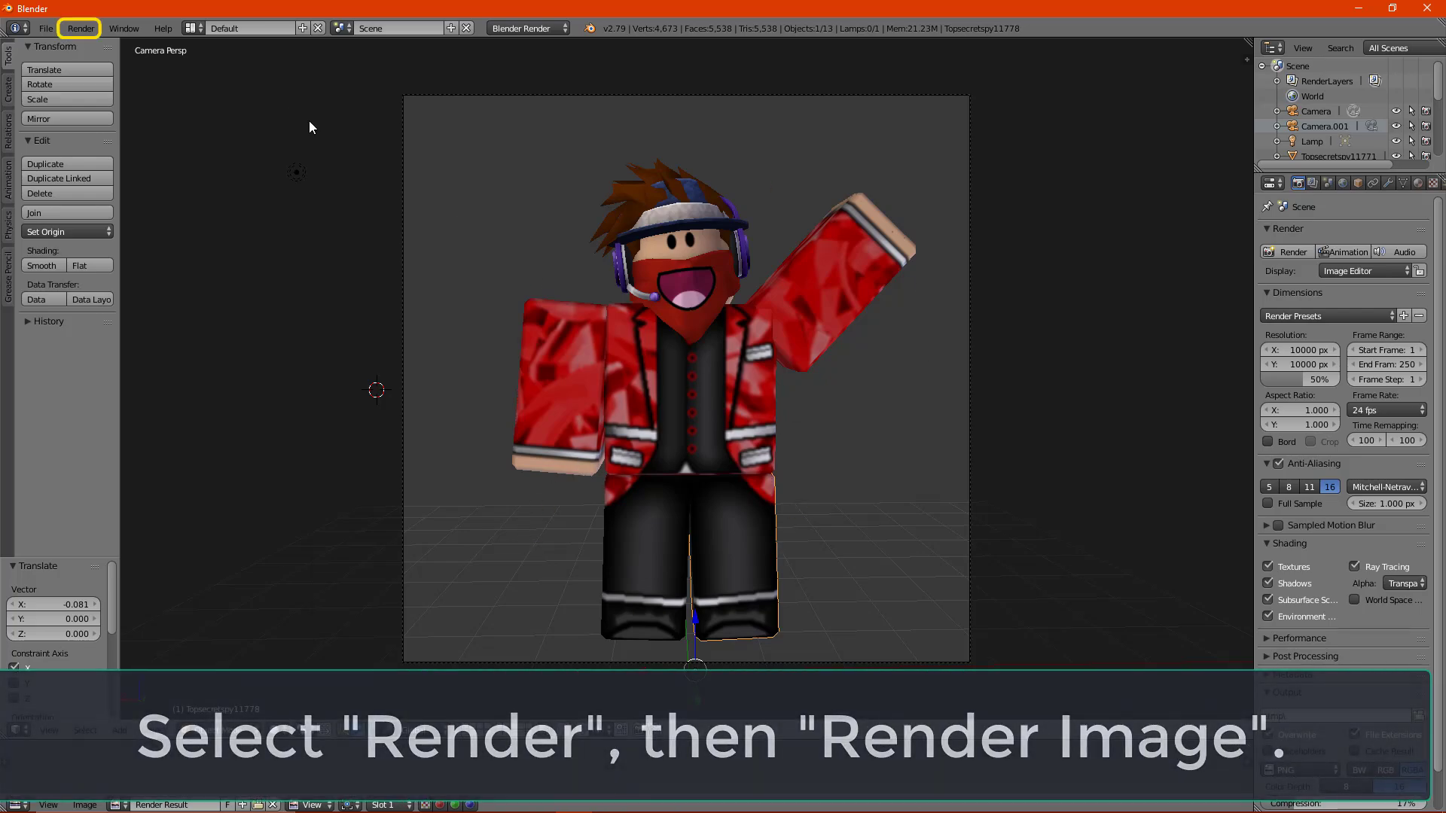
Step: Render a still image of the waving avatar and enlarge the Render Result to fill the window
{"action": "left_click", "coordinate": [81, 27]}
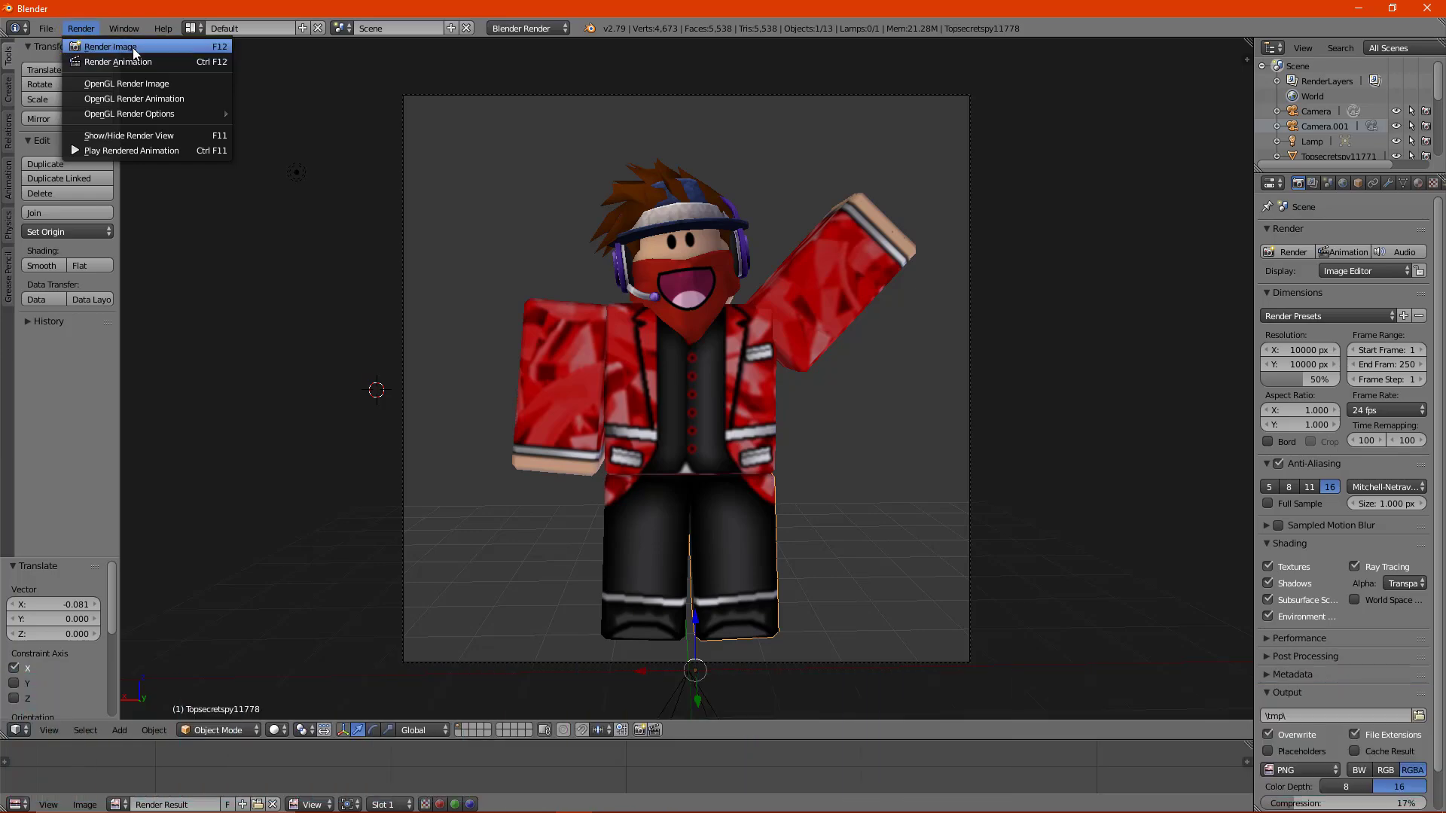
{"action": "left_click", "coordinate": [133, 47]}
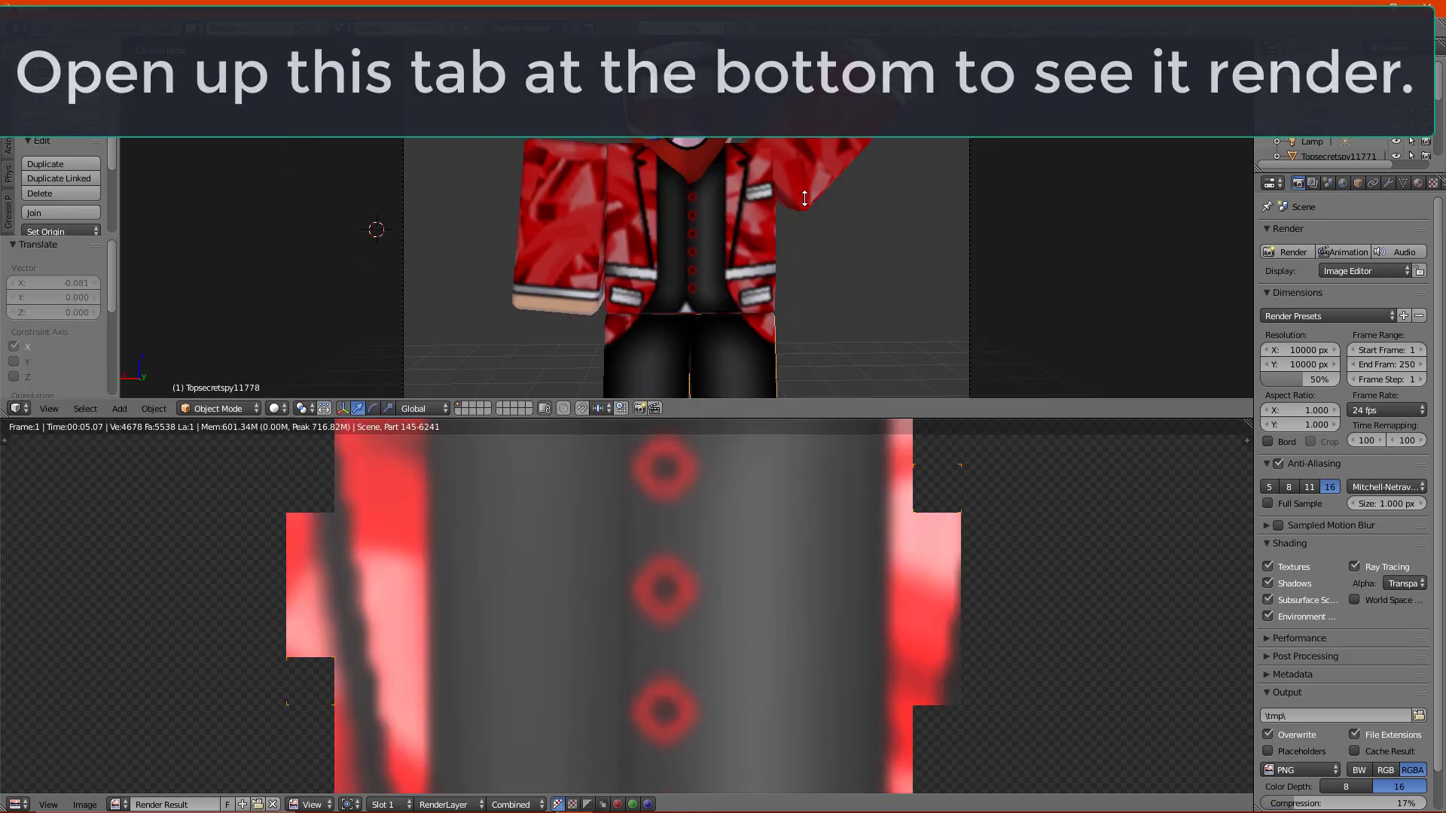
{"action": "left_click_drag", "start_coordinate": [733, 738], "coordinate": [688, 67]}
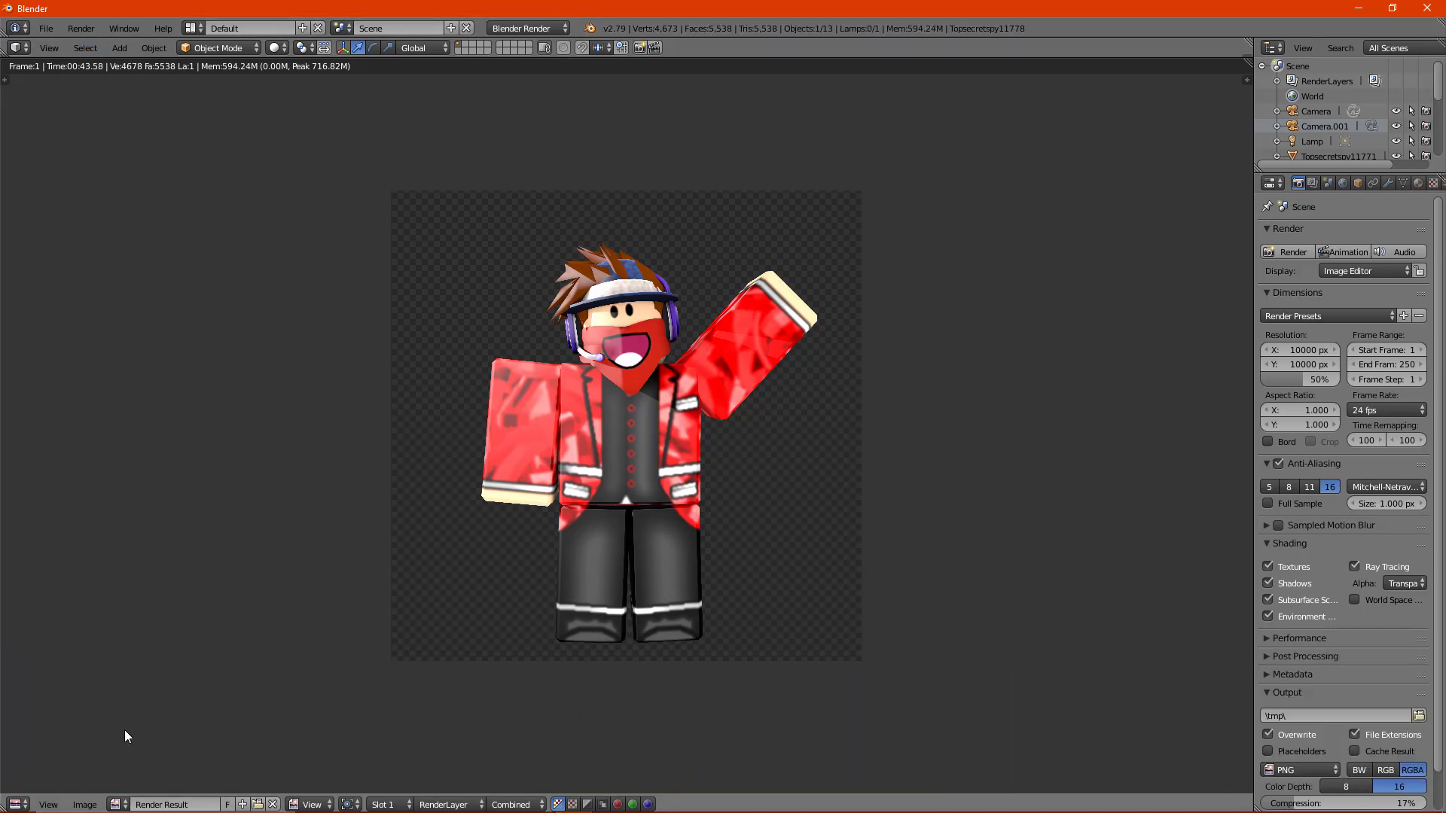
{"action": "left_click", "coordinate": [84, 805]}
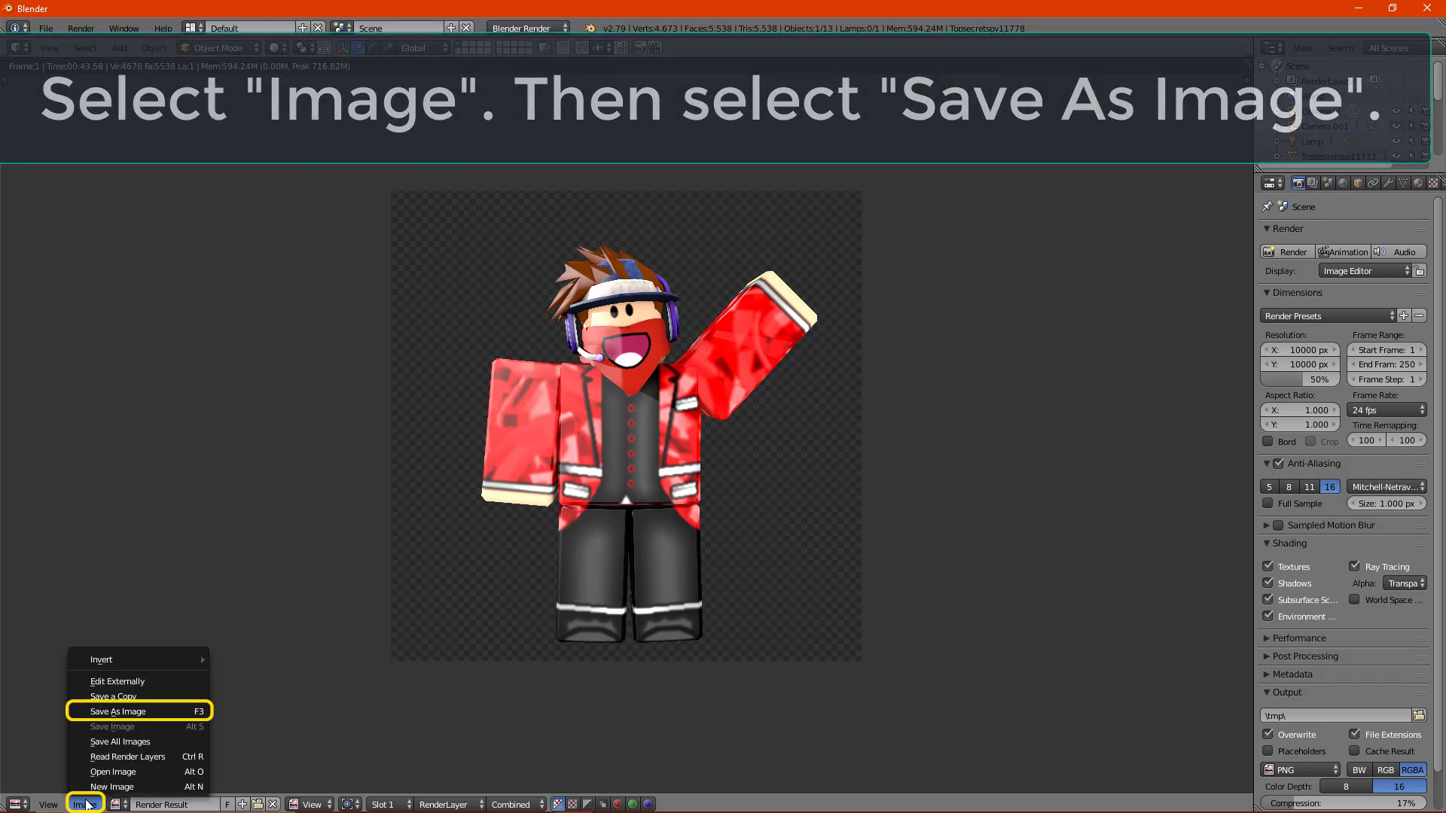
Step: Save the rendered image over untitled.png as a PNG
{"action": "left_click", "coordinate": [117, 713]}
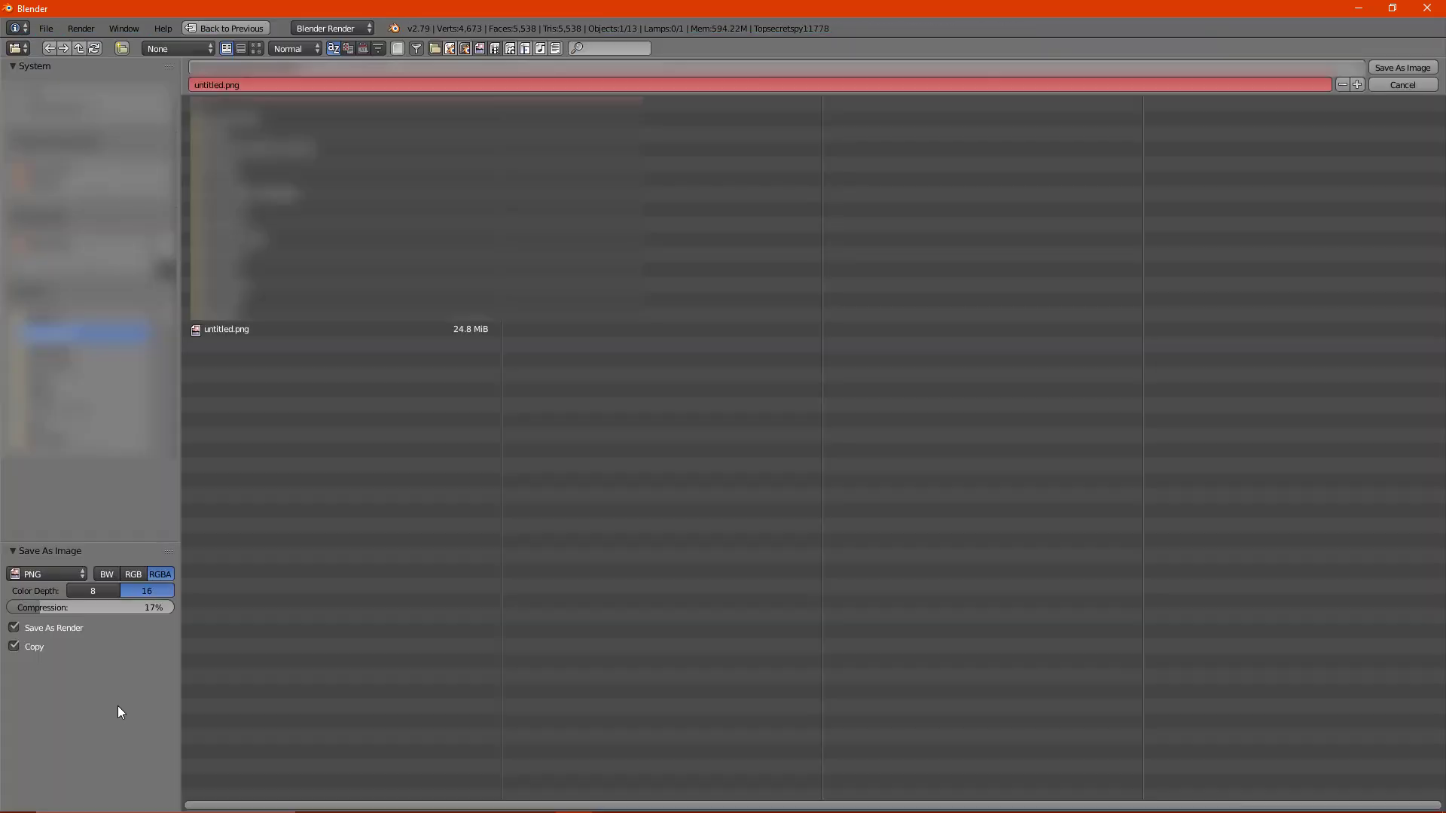
{"action": "left_click", "coordinate": [225, 326]}
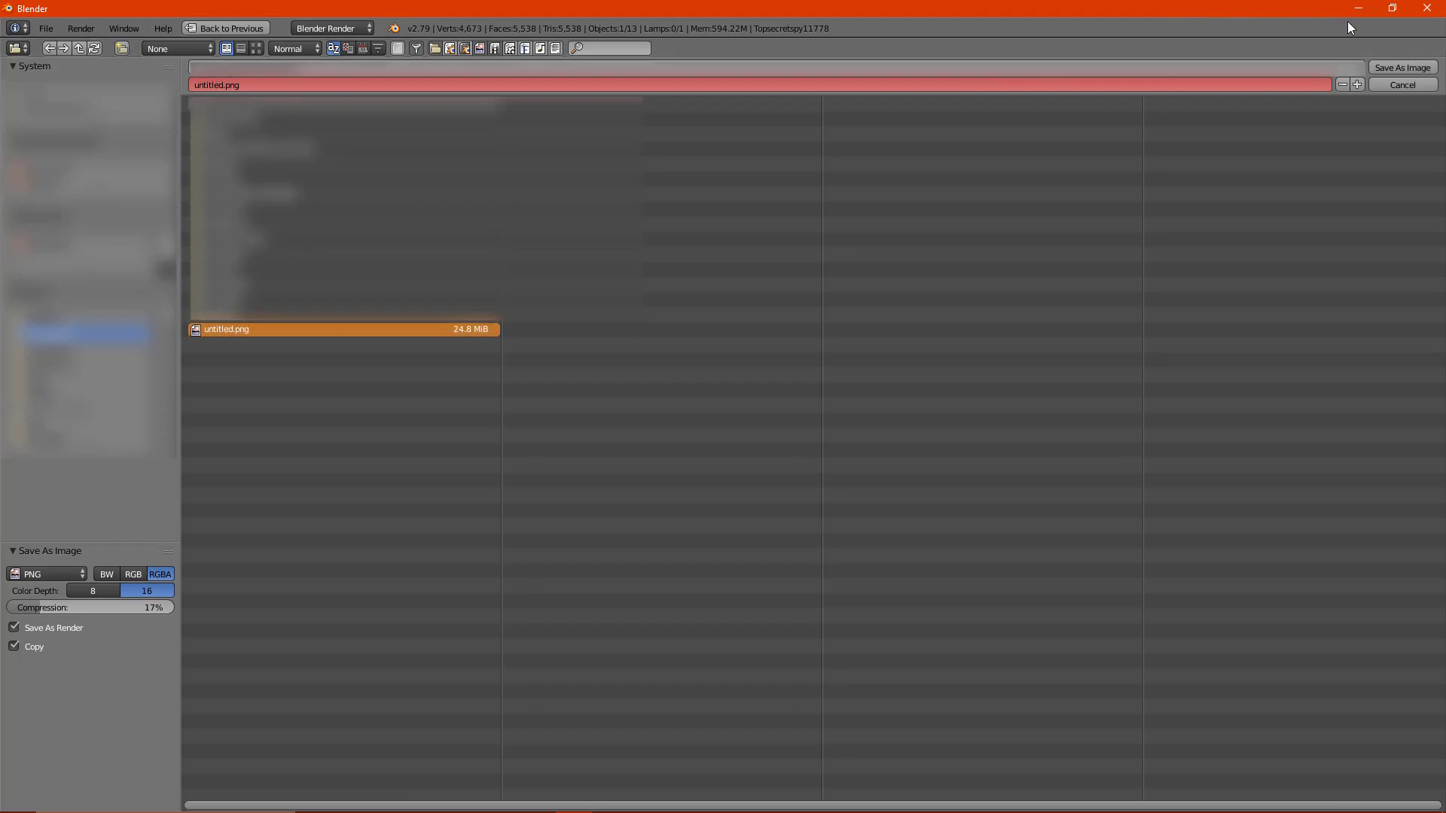
{"action": "left_click", "coordinate": [1407, 67]}
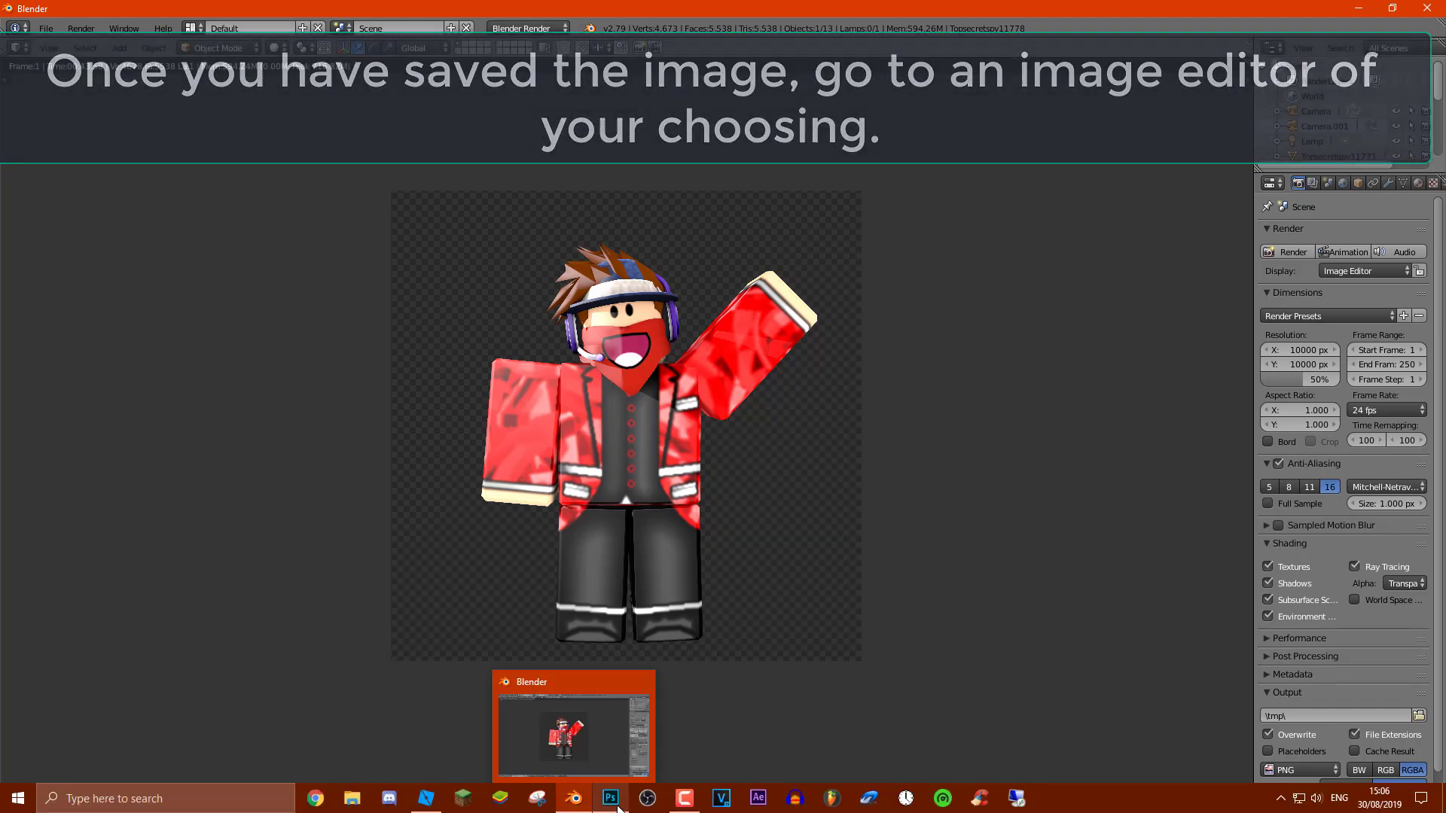
Step: In Photoshop, place the character render over the park background and commit its scaled size
{"action": "left_click", "coordinate": [616, 802]}
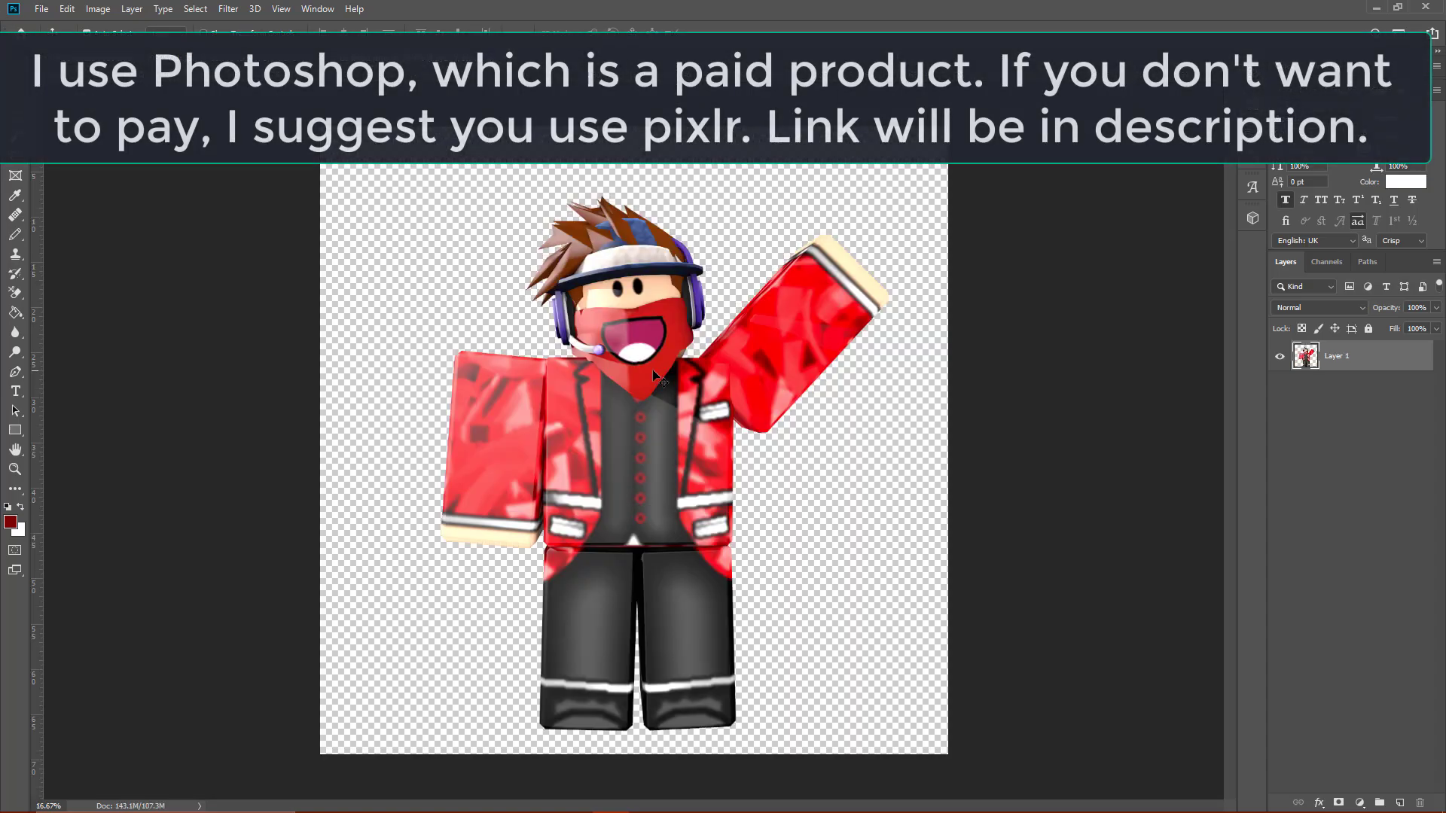
{"action": "mouse_move", "coordinate": [580, 339]}
{"action": "left_mouse_down"}
{"action": "mouse_move", "coordinate": [309, 174]}
{"action": "mouse_move", "coordinate": [38, 120]}
{"action": "left_mouse_up"}
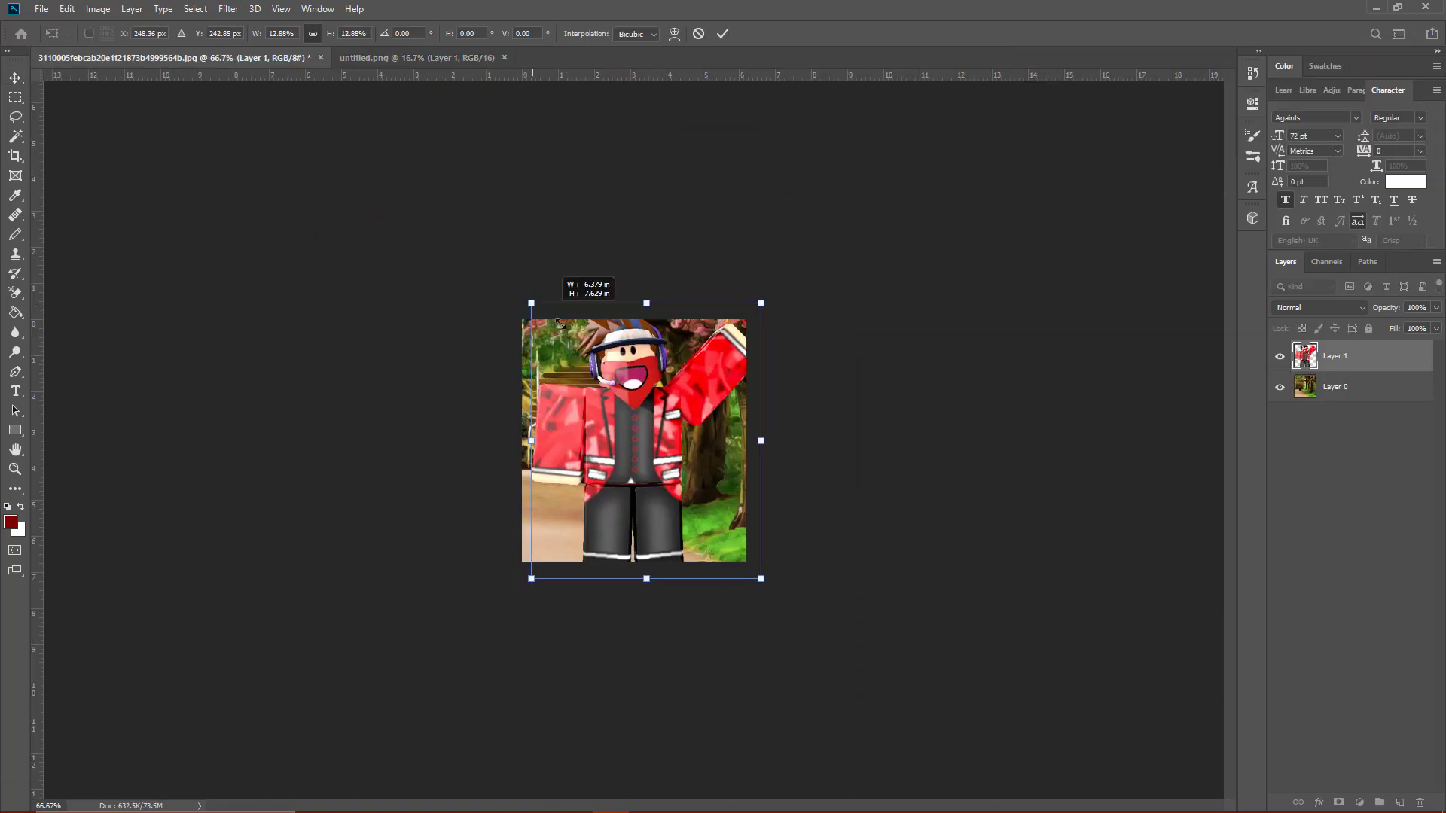
{"action": "key", "text": "Return"}
Step: Apply a Hue/Saturation adjustment with a value of 7 to the character layer
{"action": "left_click", "coordinate": [111, 12]}
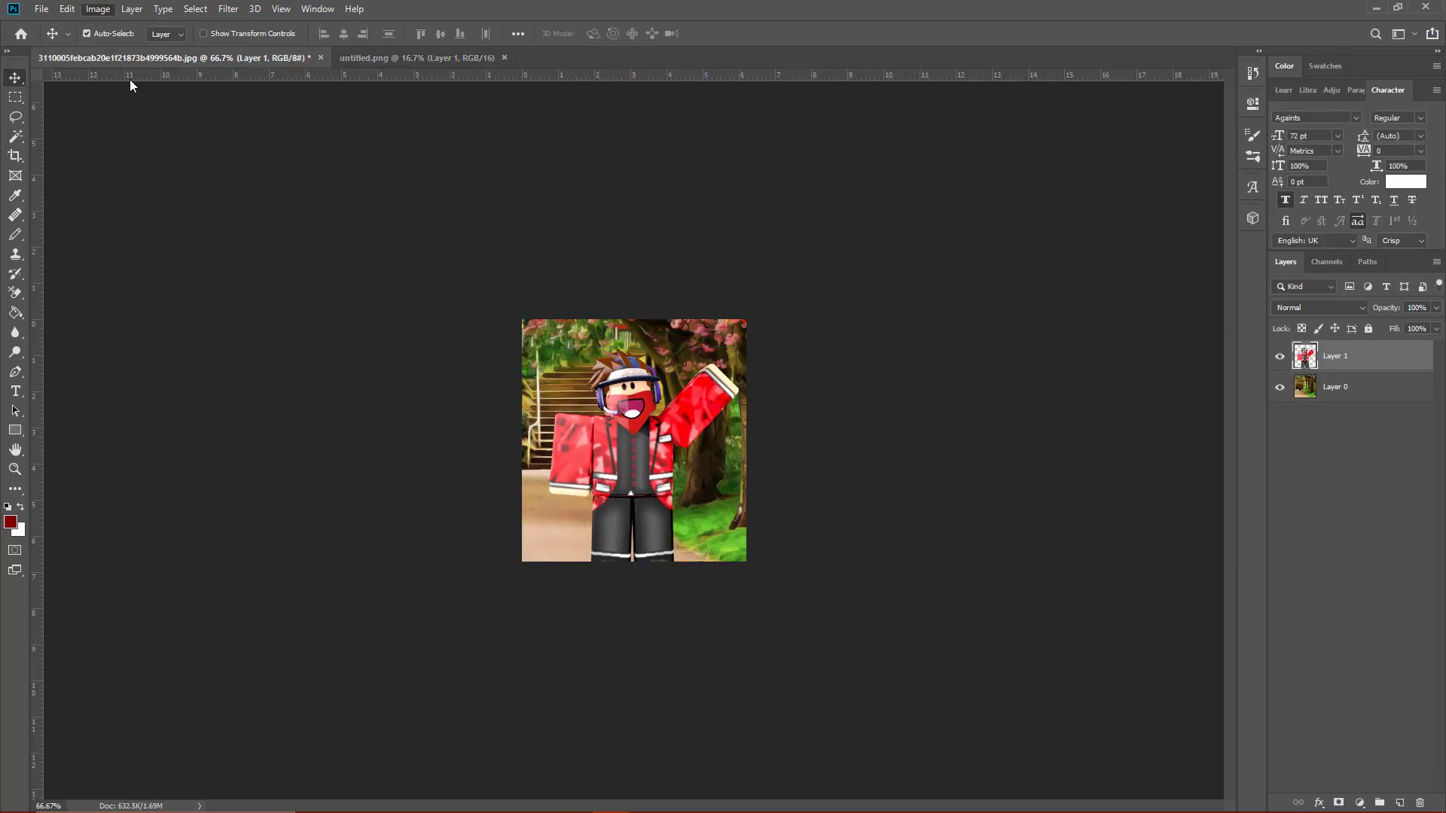
{"action": "left_click", "coordinate": [301, 130]}
{"action": "type", "text": "7"}
{"action": "key", "text": "Tab"}
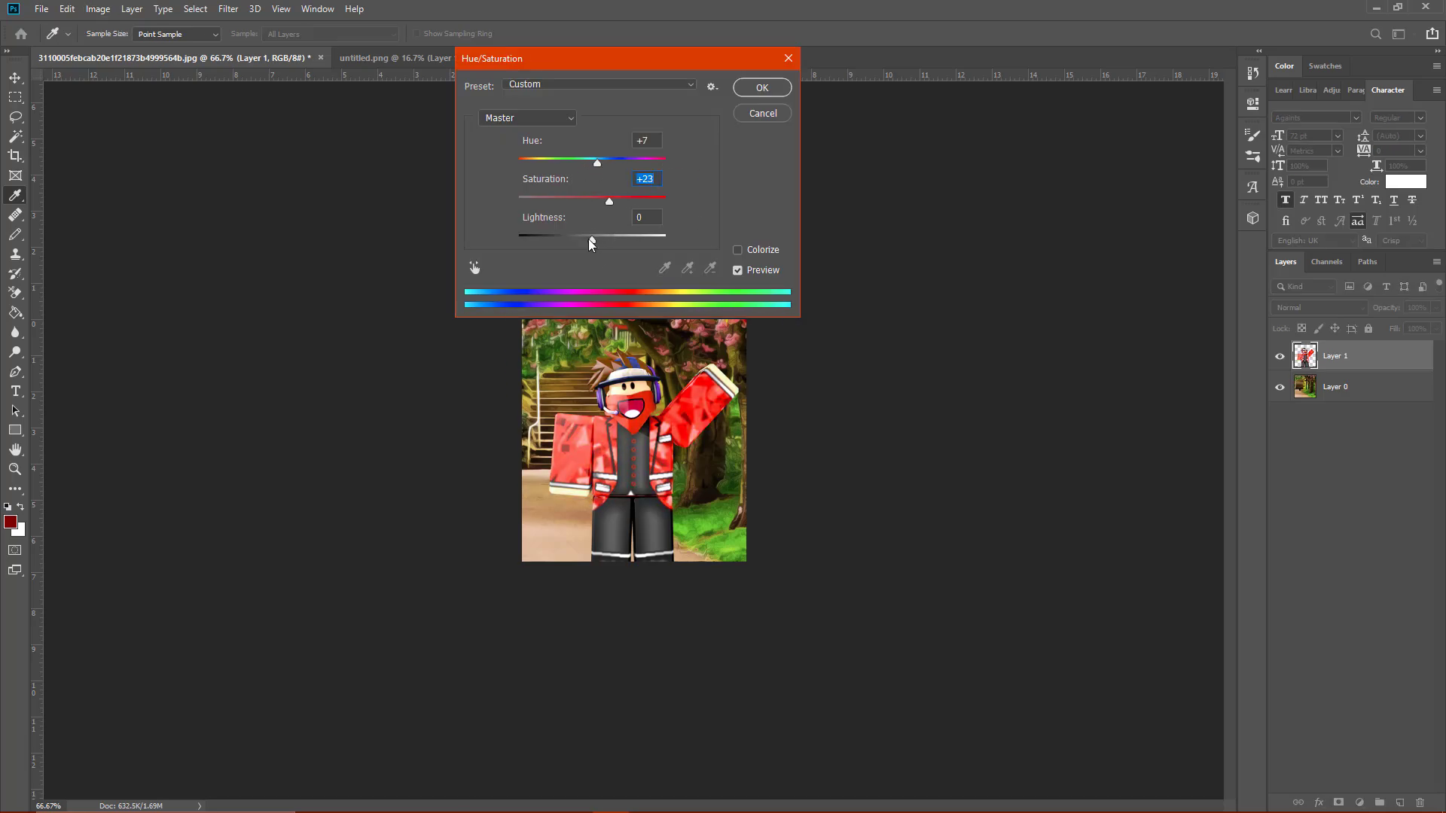
{"action": "key", "text": "Return"}
{"action": "key", "text": "v"}
Step: Boost the character layer's vibrance and raise its exposure to about +2.19
{"action": "left_click", "coordinate": [98, 8]}
{"action": "left_click", "coordinate": [287, 46]}
{"action": "key", "text": "Escape"}
{"action": "left_click", "coordinate": [98, 9]}
{"action": "left_click", "coordinate": [286, 121]}
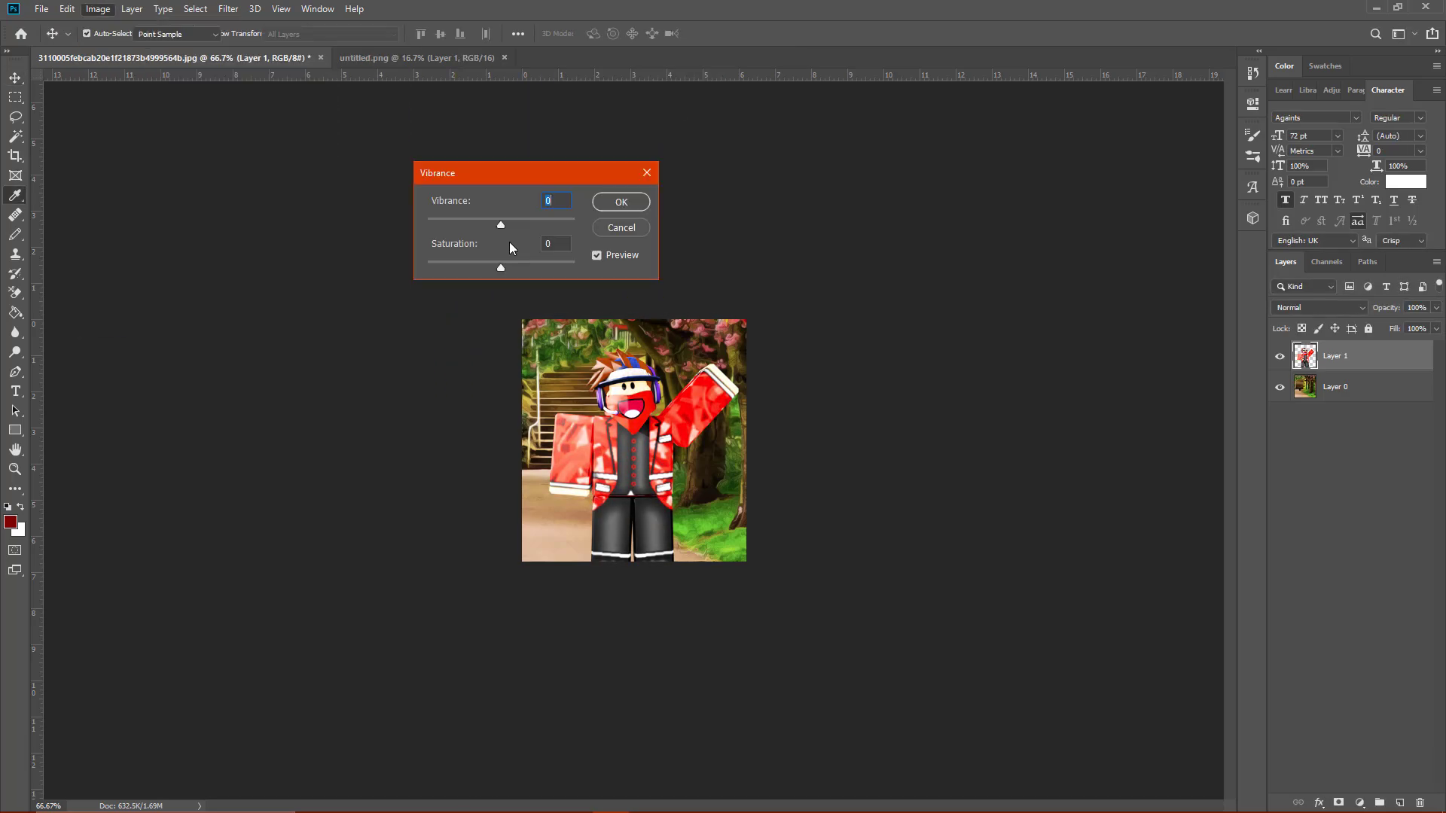
{"action": "mouse_move", "coordinate": [509, 242]}
{"action": "left_mouse_down"}
{"action": "mouse_move", "coordinate": [594, 252]}
{"action": "mouse_move", "coordinate": [513, 293]}
{"action": "left_mouse_up"}
{"action": "key", "text": "Return"}
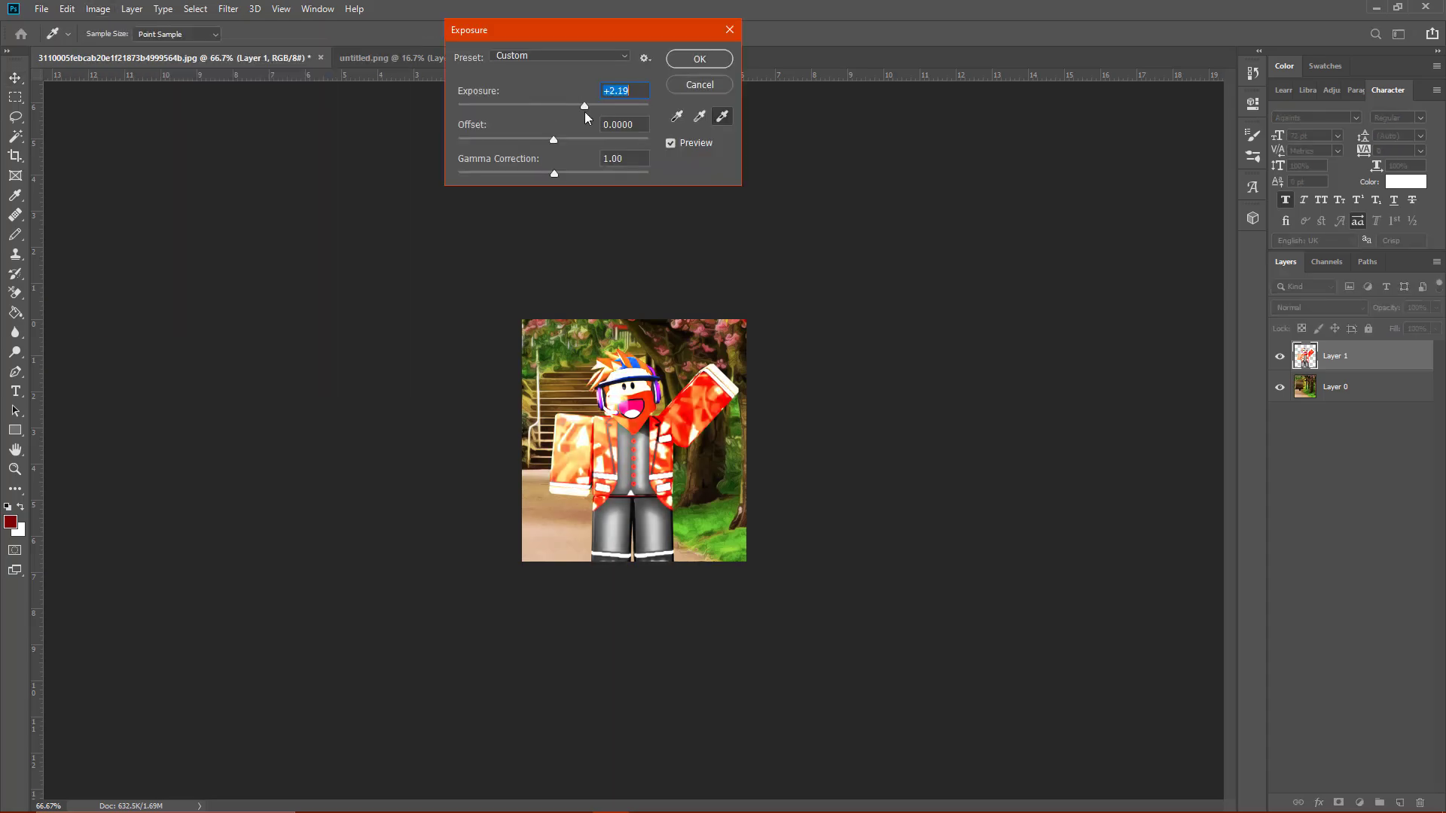
{"action": "left_click", "coordinate": [670, 143]}
{"action": "left_click", "coordinate": [670, 143]}
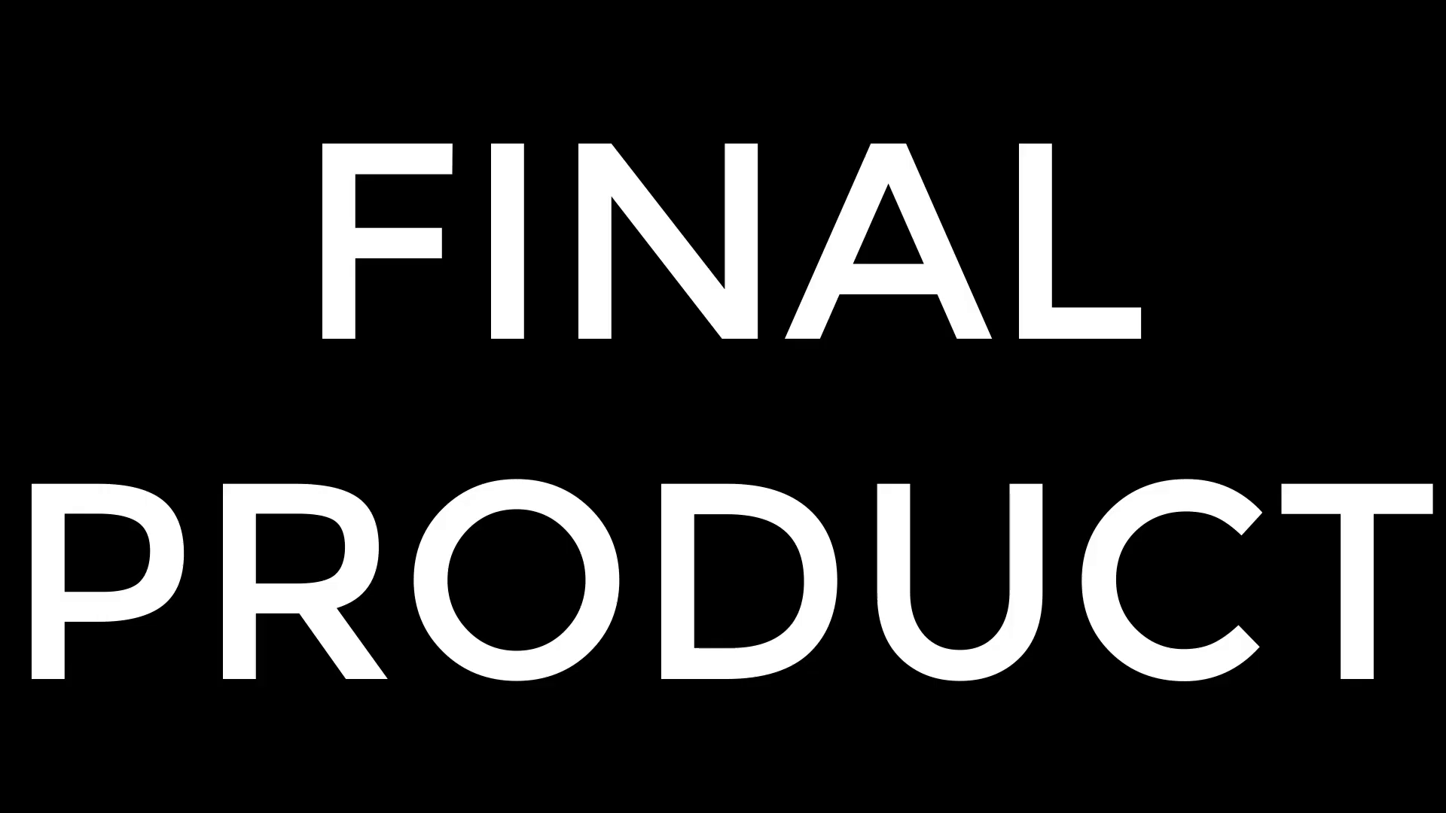